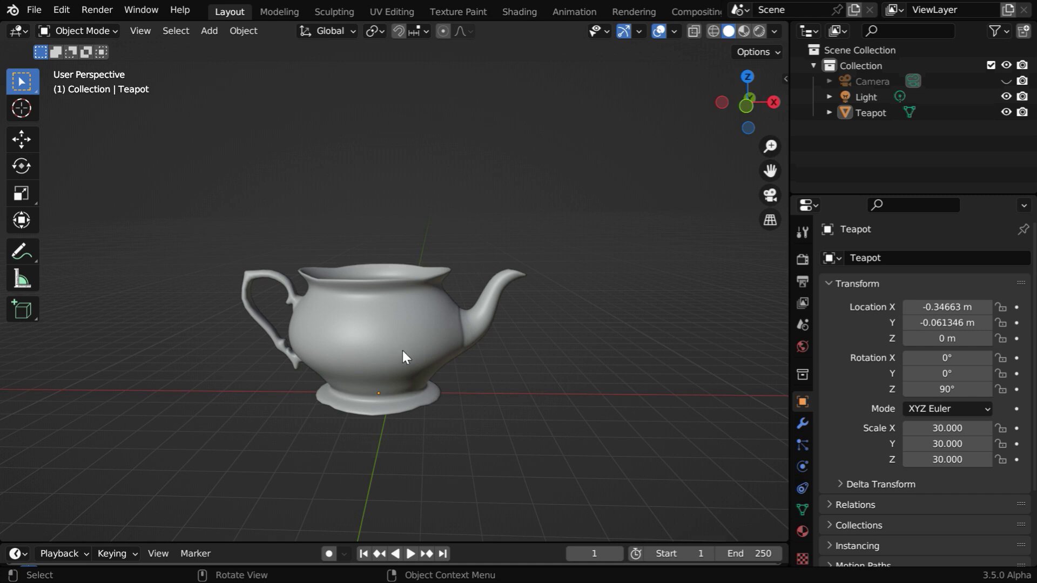
- Add Cloth physics to the teapot and set its speed multiplier to 0.1
{"action": "left_click", "coordinate": [796, 465]}
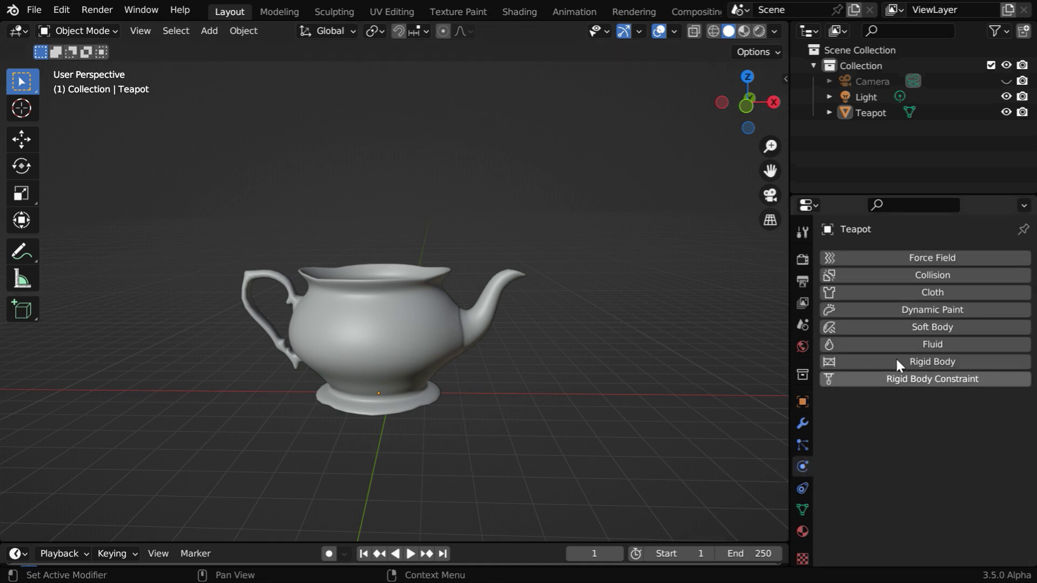
{"action": "left_click", "coordinate": [938, 292]}
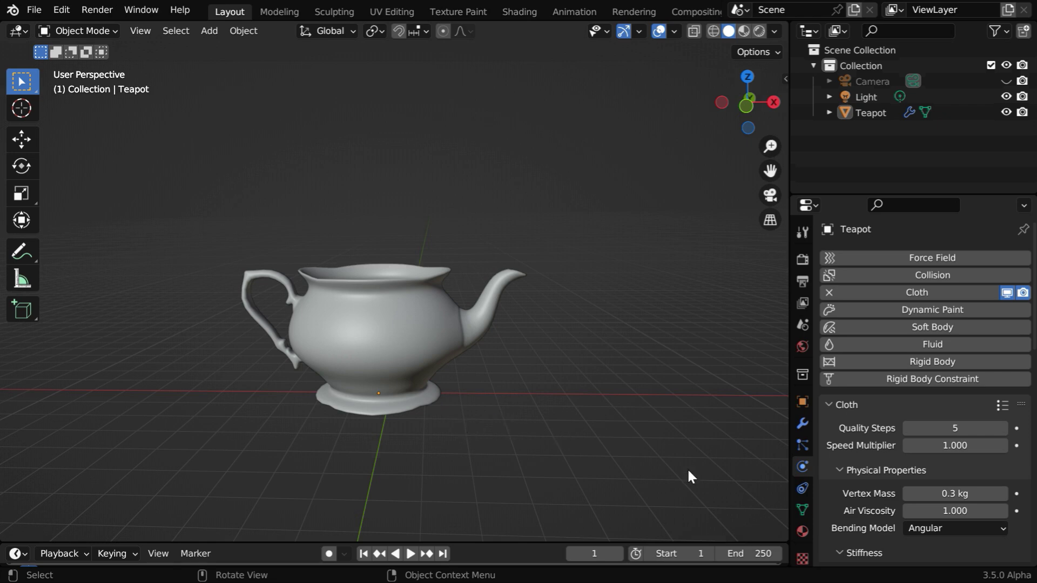
{"action": "left_click", "coordinate": [955, 446]}
{"action": "key", "text": "BackSpace"}
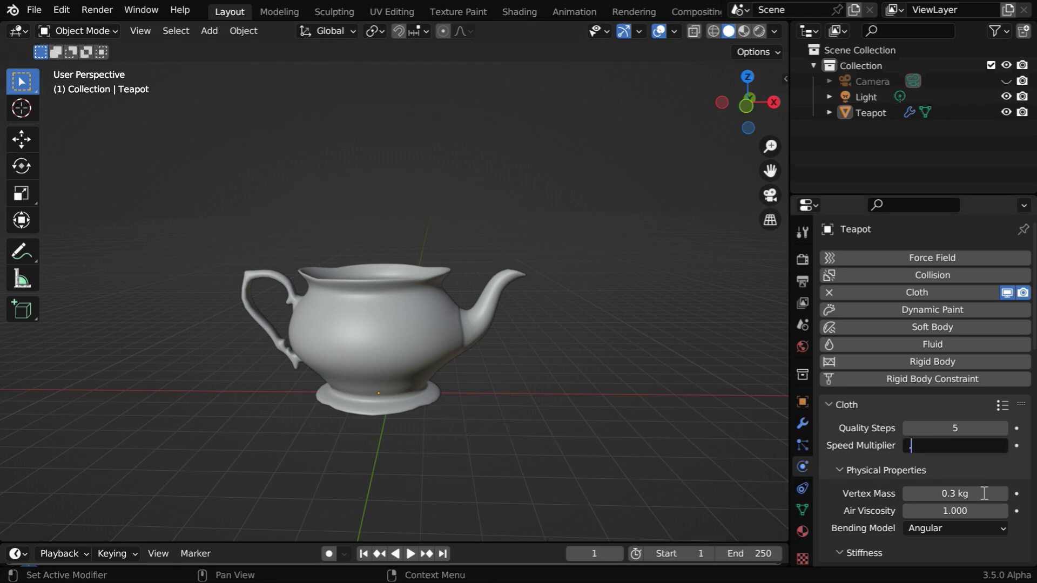
{"action": "type", "text": "0.5"}
{"action": "key", "text": "Return"}
- Collapse the cloth's Stiffness, Damping and Internal Springs settings and enable Pressure
{"action": "scroll", "coordinate": [894, 457], "scroll_direction": "down", "scroll_amount": 10}
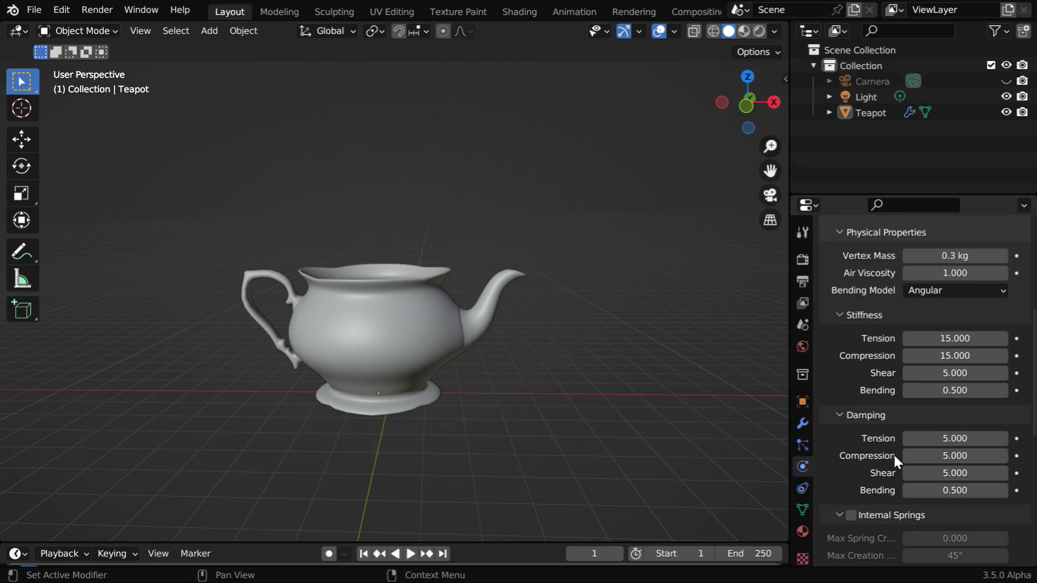
{"action": "left_click", "coordinate": [839, 315]}
{"action": "left_click", "coordinate": [838, 332]}
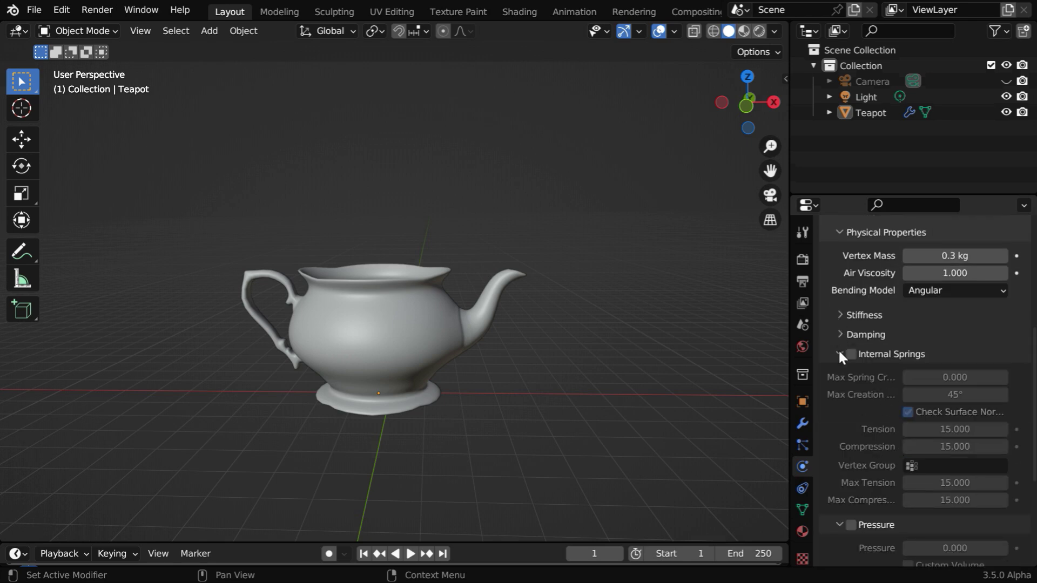
{"action": "left_click", "coordinate": [838, 352]}
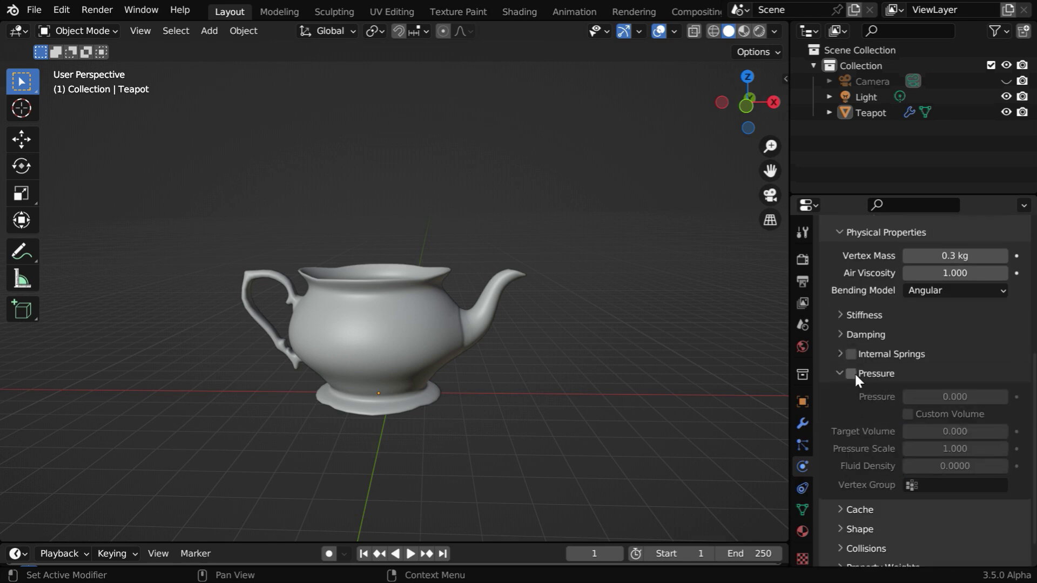
{"action": "left_click", "coordinate": [852, 373]}
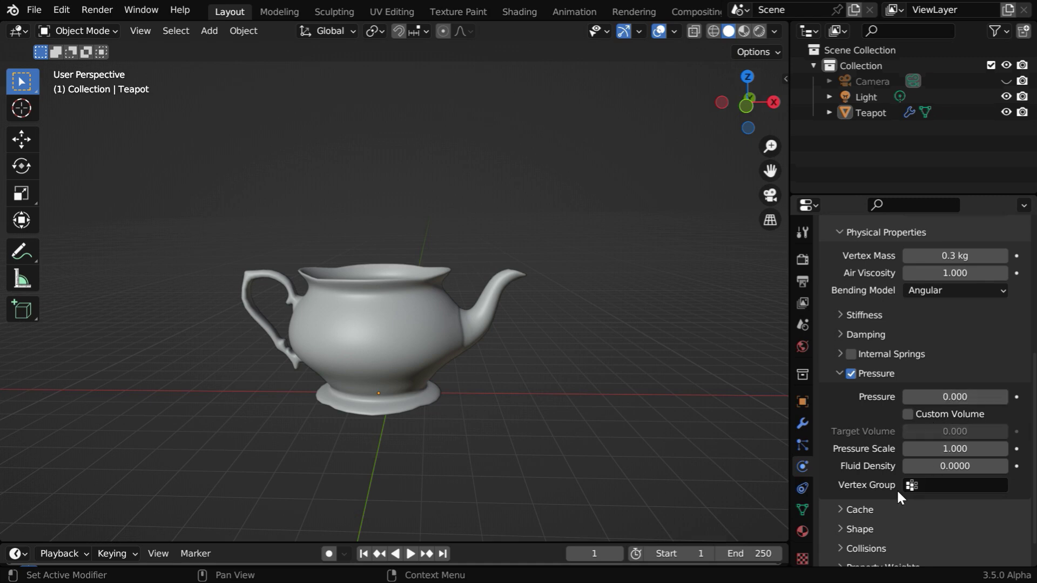
- Enable Self Collisions in the teapot's cloth collision settings
{"action": "scroll", "coordinate": [897, 488], "scroll_direction": "down", "scroll_amount": 1}
{"action": "left_click", "coordinate": [841, 519]}
{"action": "scroll", "coordinate": [871, 511], "scroll_direction": "down", "scroll_amount": 8}
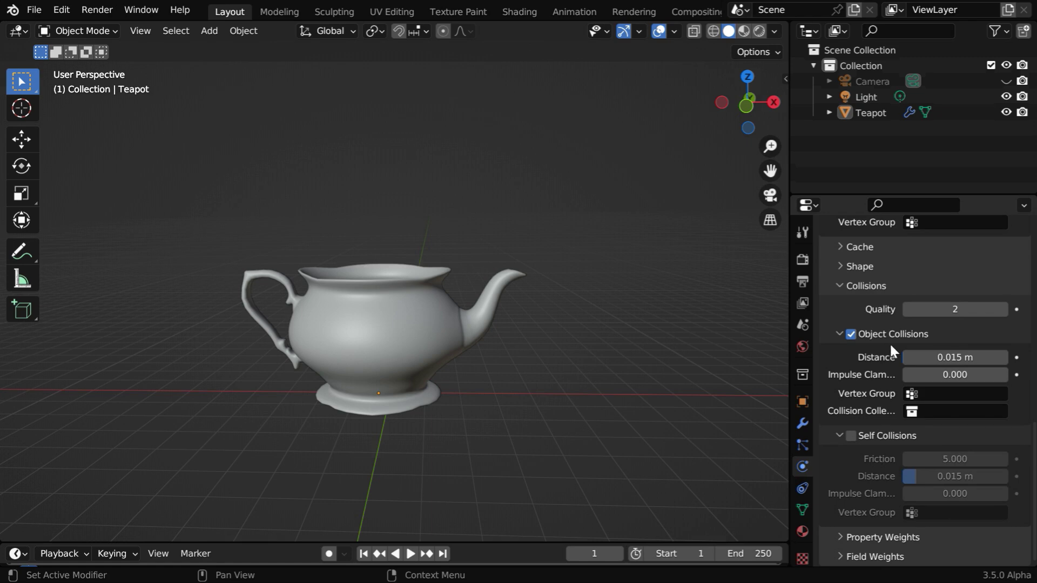
{"action": "left_click", "coordinate": [851, 437]}
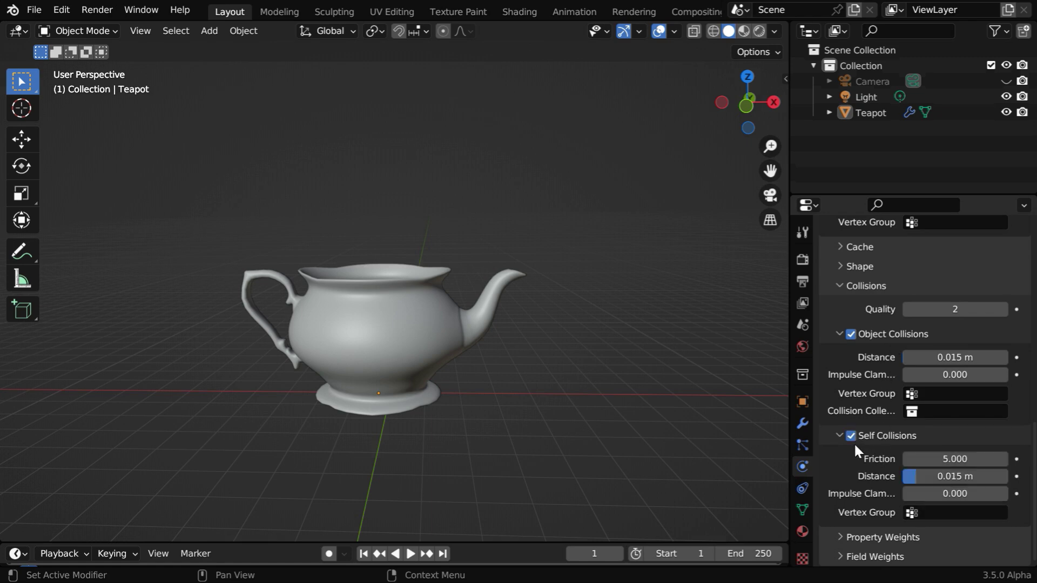
- Set the Gravity field weight of the teapot's cloth simulation to -0.5
{"action": "left_click", "coordinate": [841, 556]}
{"action": "scroll", "coordinate": [908, 538], "scroll_direction": "down", "scroll_amount": 6}
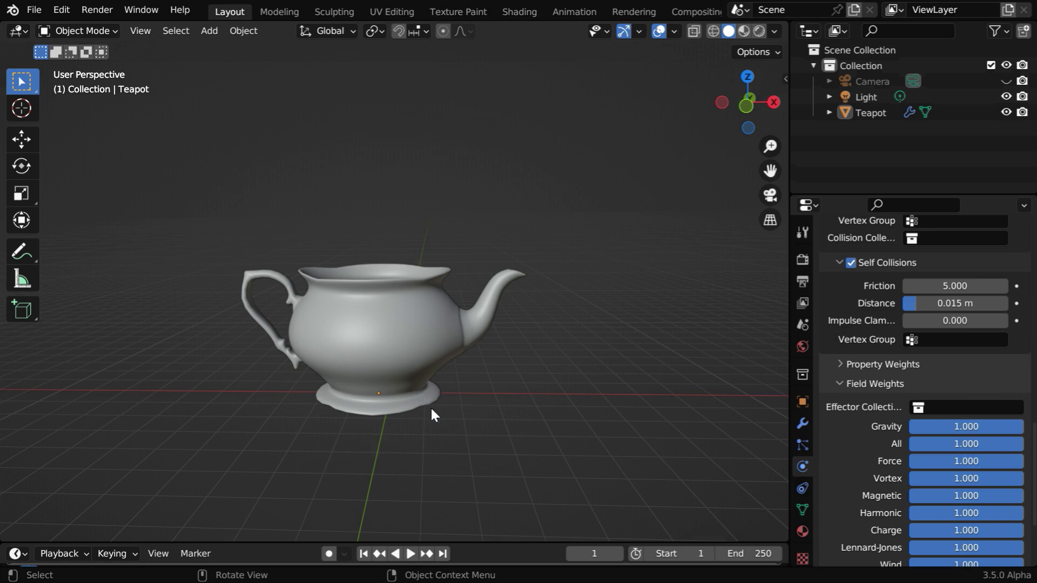
{"action": "middle_click_drag", "start_coordinate": [431, 408], "coordinate": [425, 441]}
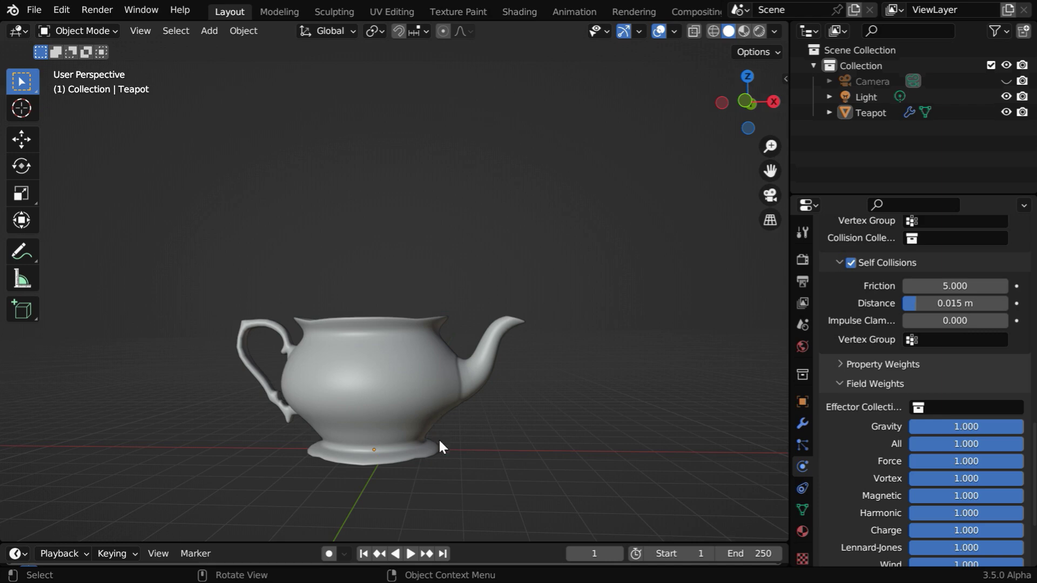
{"action": "left_click", "coordinate": [966, 428]}
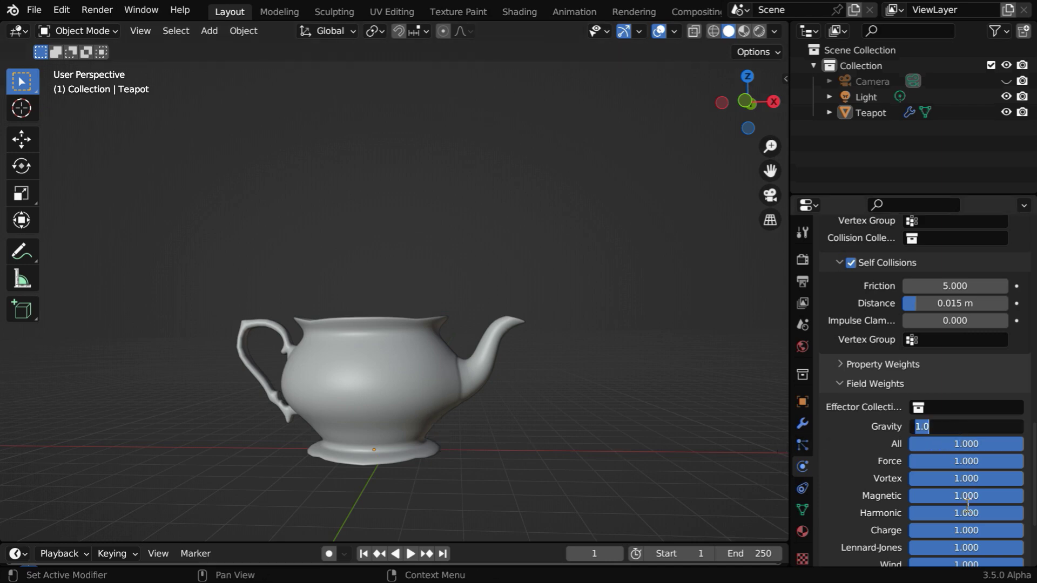
{"action": "type", "text": "-.5"}
{"action": "key", "text": "Return"}
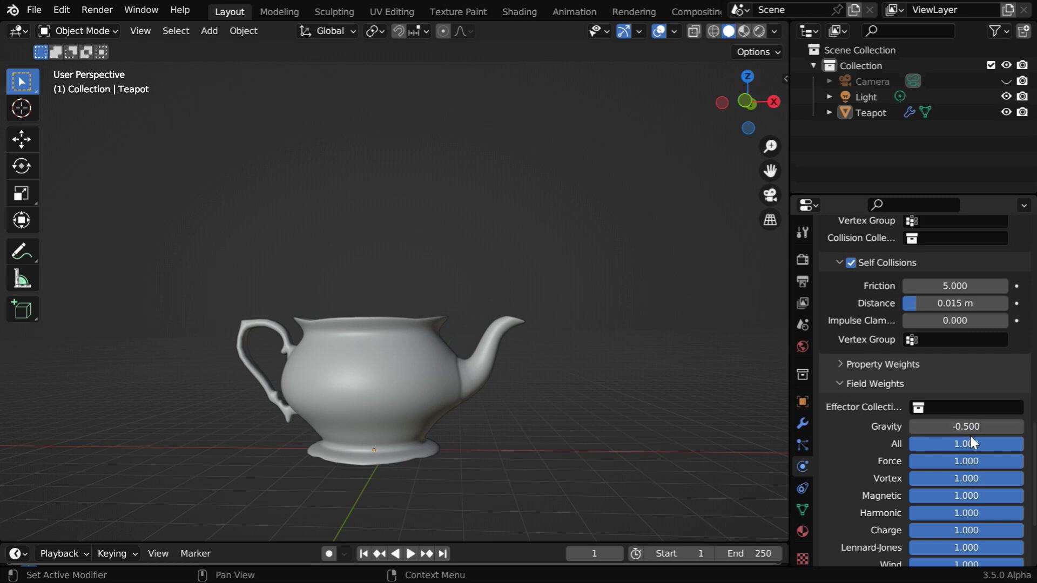
- Bake the teapot's cloth simulation cache and play back the resulting animation
{"action": "left_click_drag", "start_coordinate": [1030, 486], "coordinate": [1029, 316]}
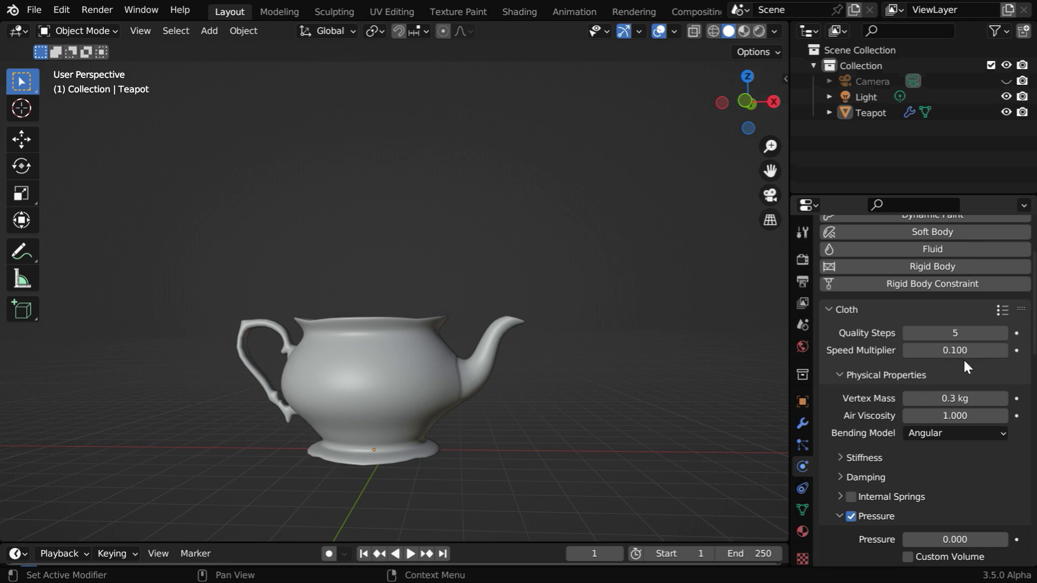
{"action": "left_click_drag", "start_coordinate": [1032, 346], "coordinate": [1032, 537]}
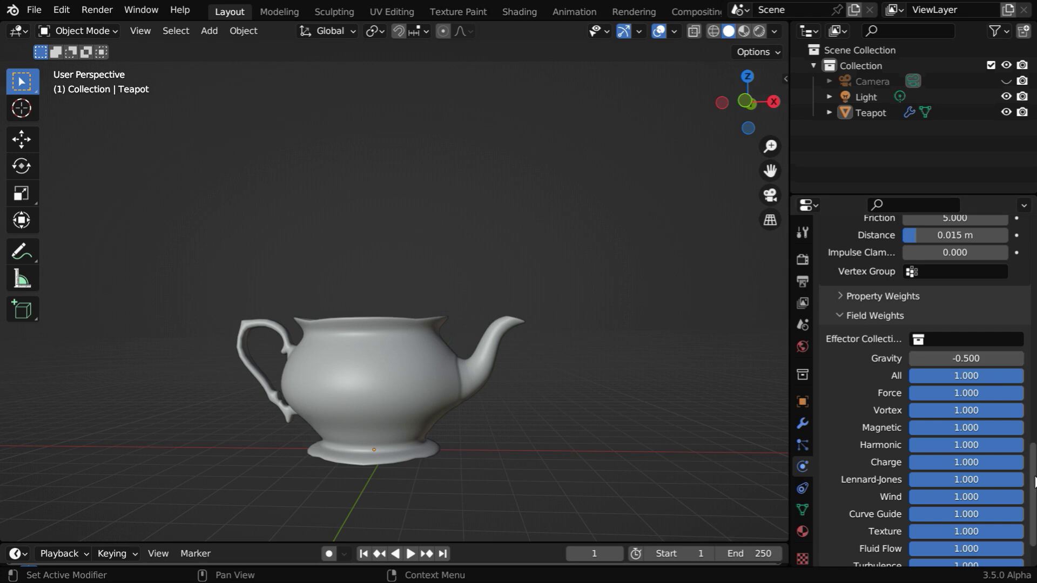
{"action": "left_click_drag", "start_coordinate": [1035, 482], "coordinate": [1025, 387]}
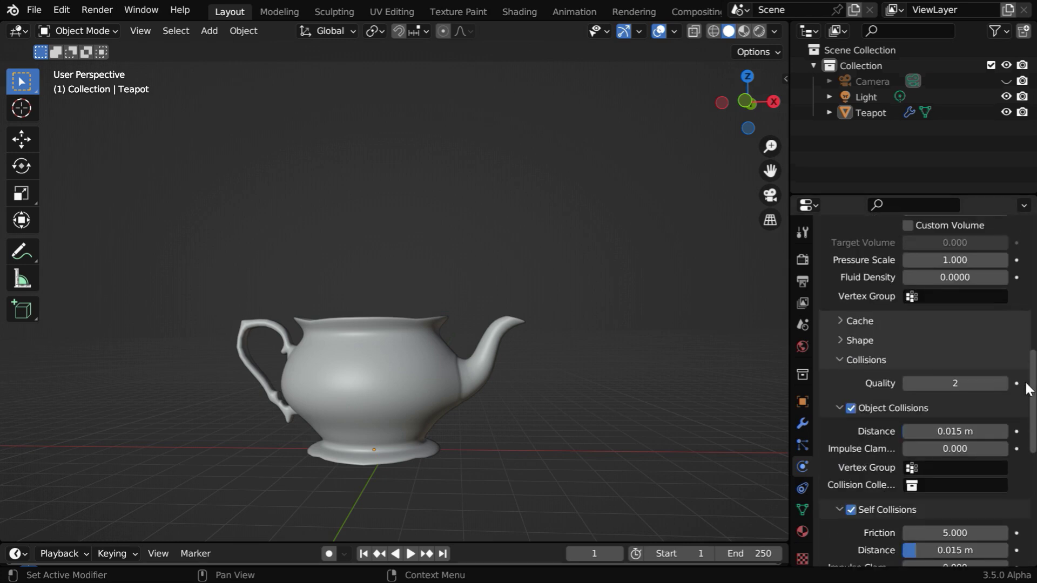
{"action": "left_click", "coordinate": [841, 320]}
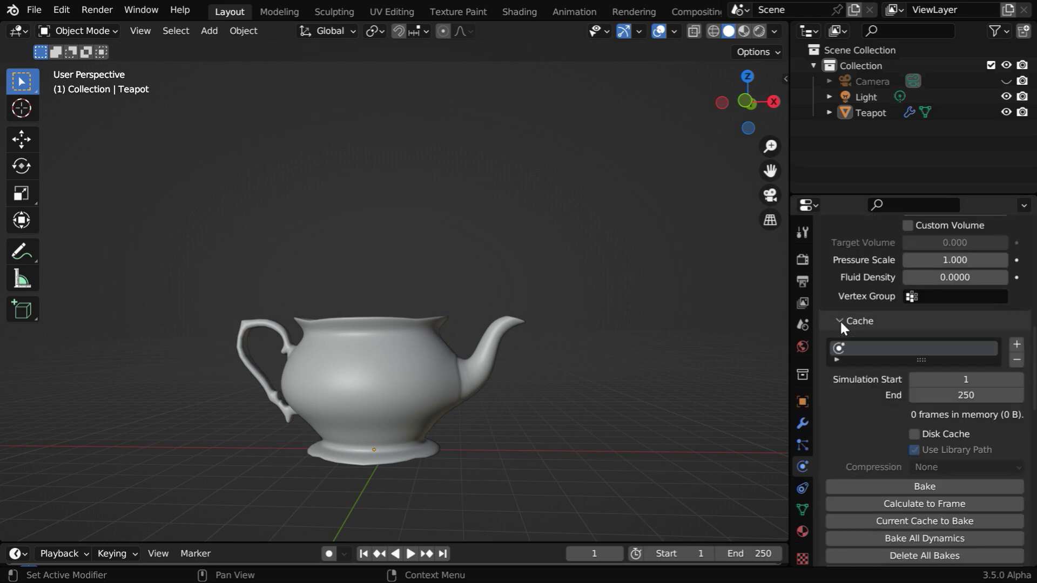
{"action": "left_click", "coordinate": [915, 486]}
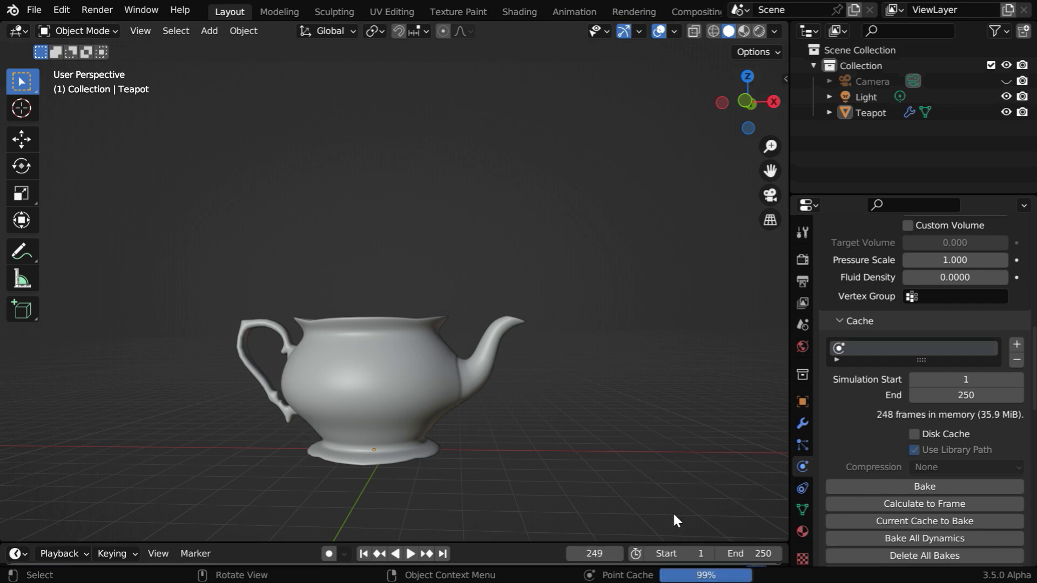
{"action": "left_click", "coordinate": [410, 554]}
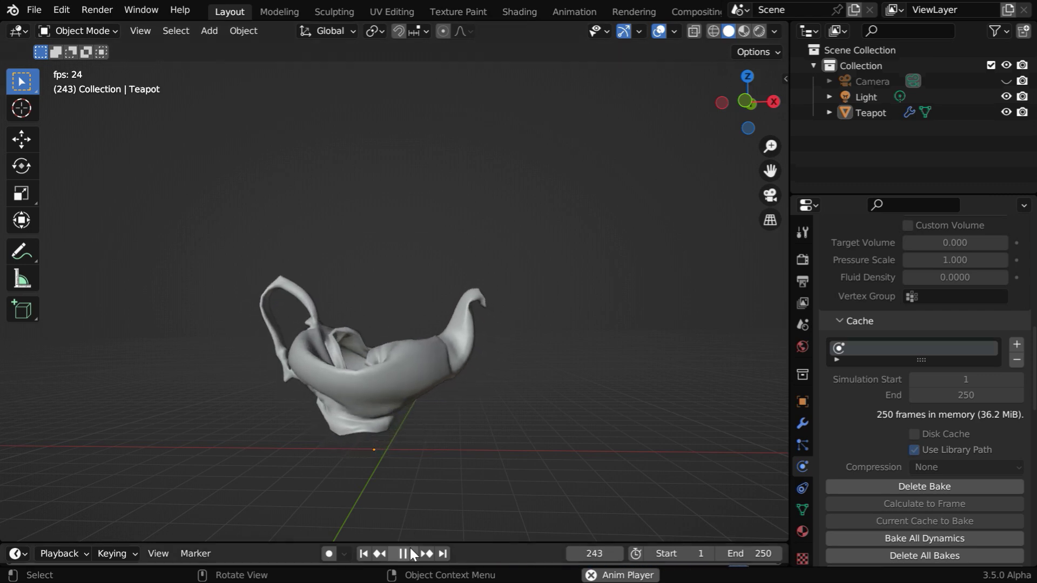
{"action": "key", "text": "Escape"}
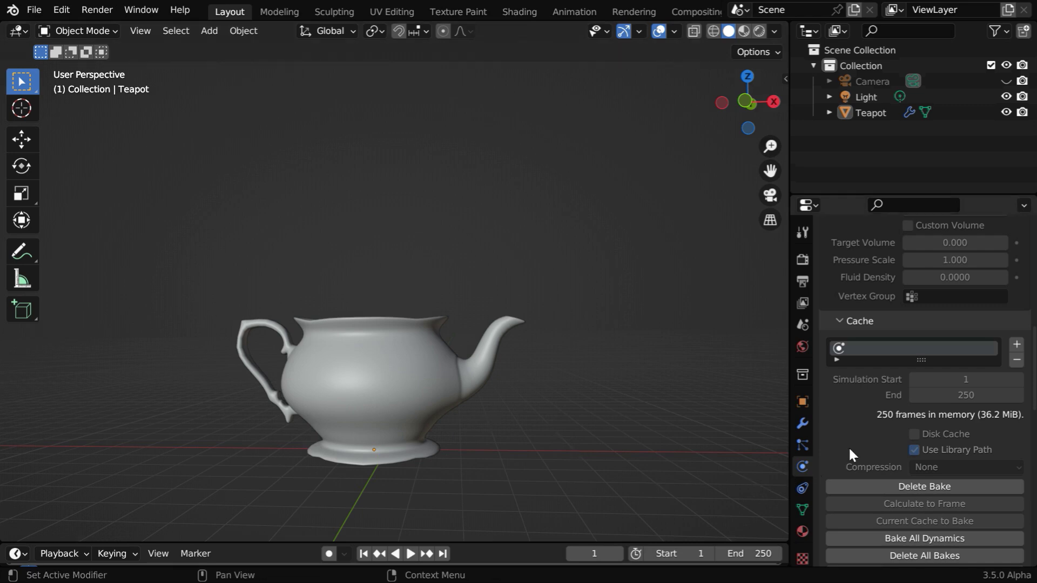
- Add Fluid physics to the teapot with type Flow and set the flow behavior to Inflow
{"action": "scroll", "coordinate": [848, 446], "scroll_direction": "up", "scroll_amount": 15}
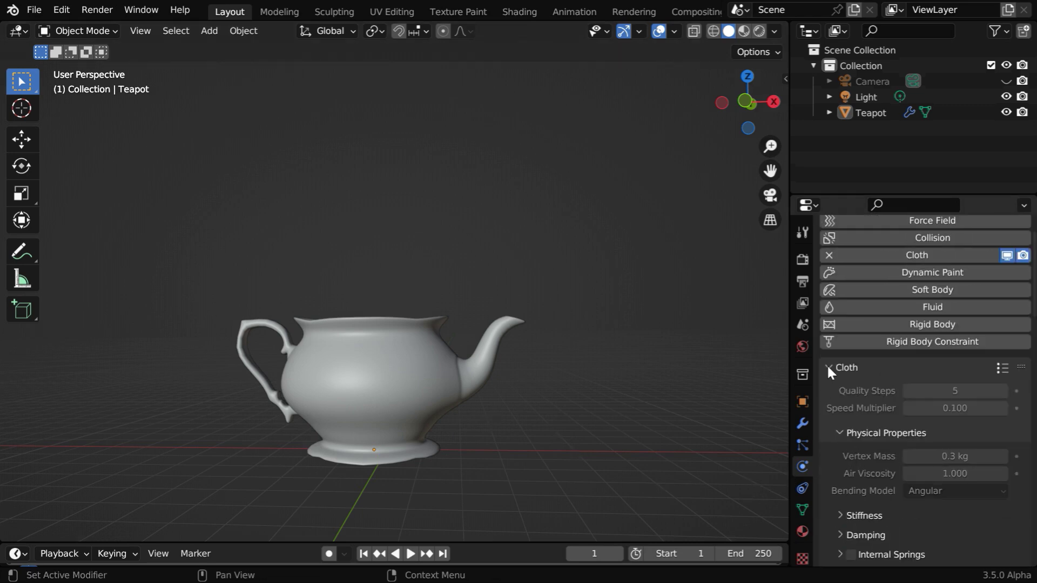
{"action": "left_click", "coordinate": [828, 367]}
{"action": "left_click", "coordinate": [937, 347]}
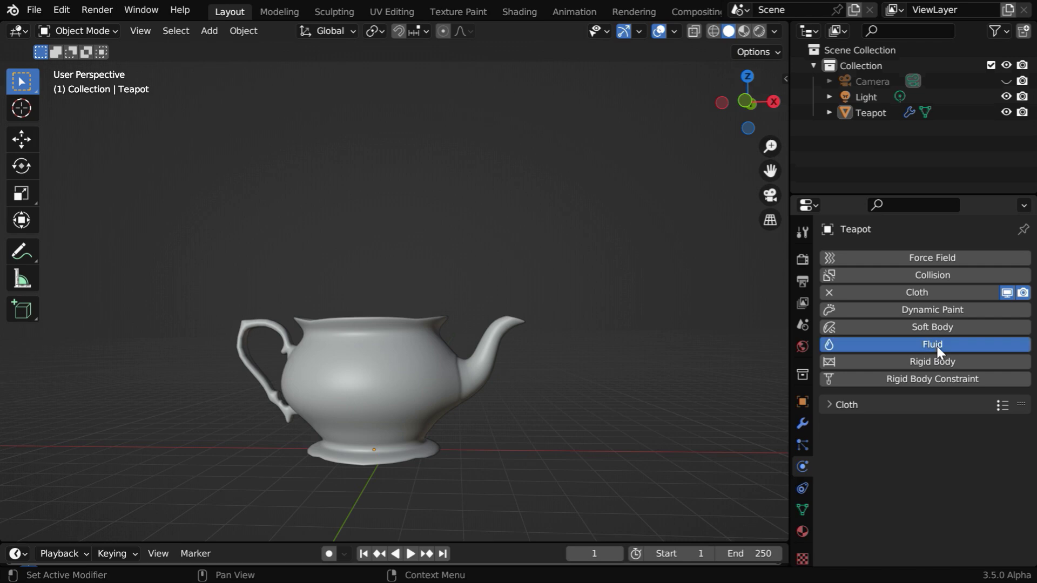
{"action": "left_click", "coordinate": [828, 426]}
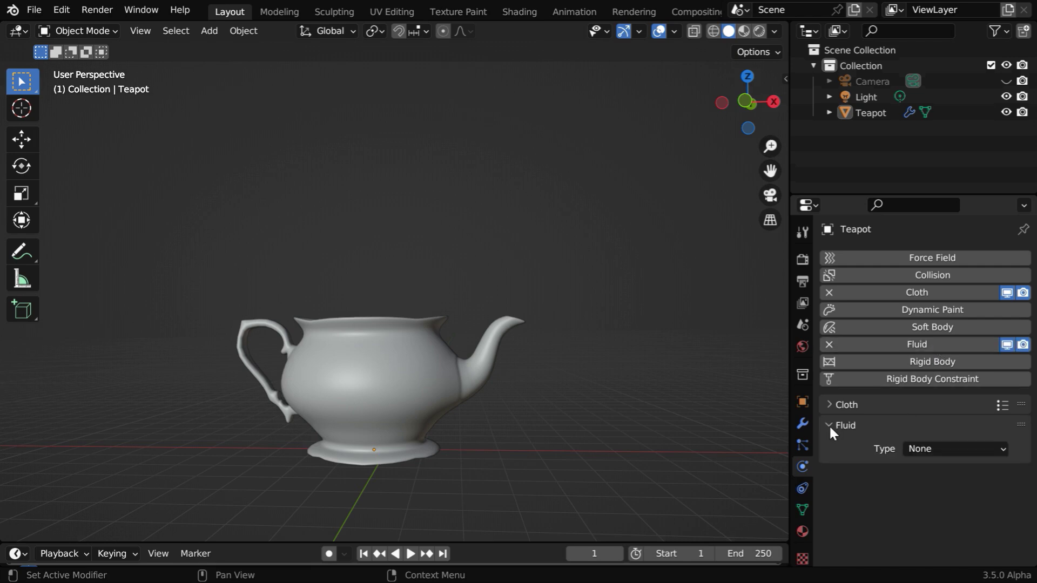
{"action": "left_click", "coordinate": [922, 446]}
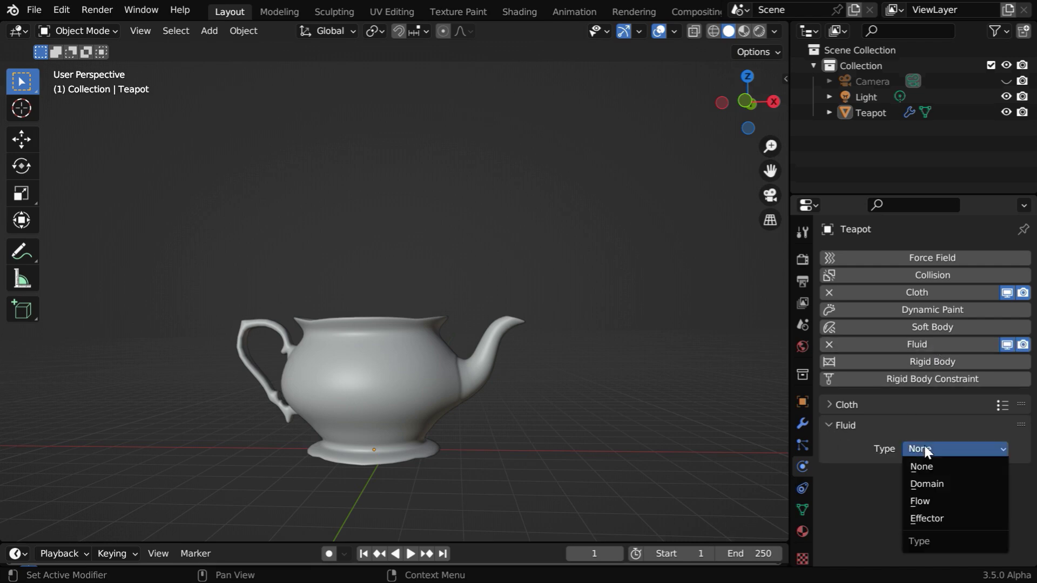
{"action": "left_click", "coordinate": [930, 501]}
{"action": "scroll", "coordinate": [931, 476], "scroll_direction": "down", "scroll_amount": 8}
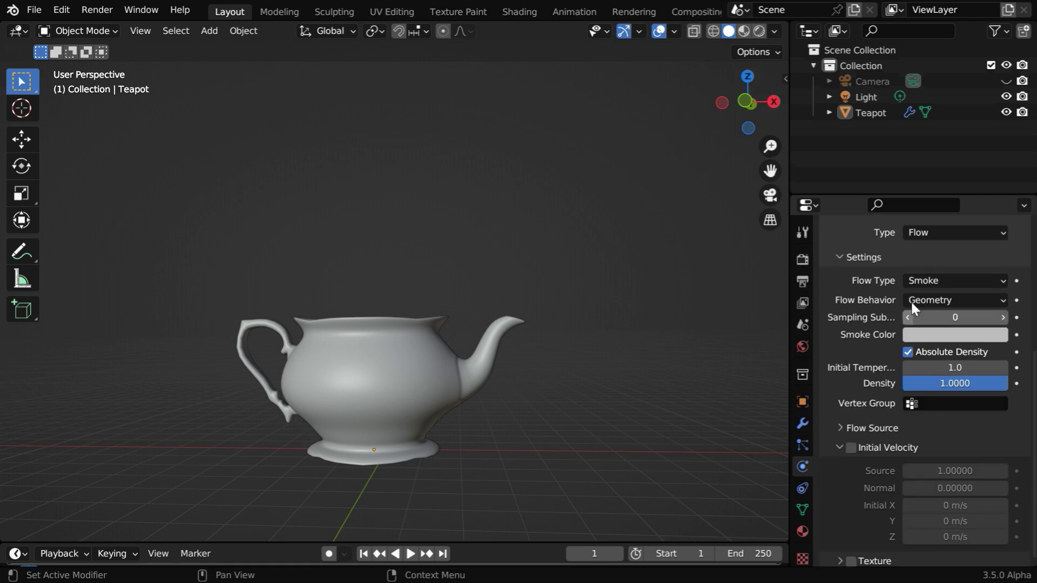
{"action": "left_click", "coordinate": [930, 303]}
{"action": "left_click", "coordinate": [931, 319]}
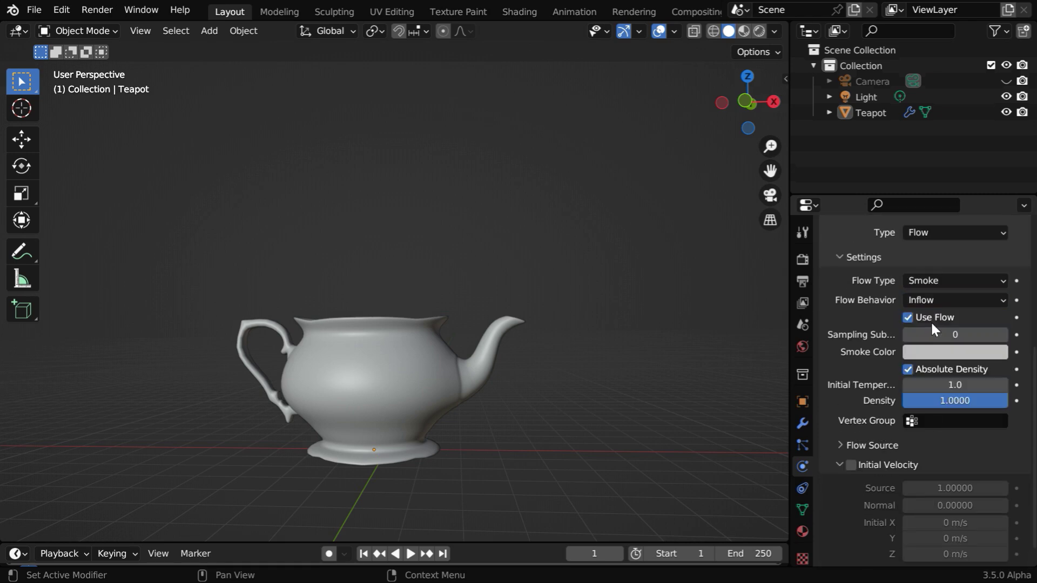
- Enable Initial Velocity for the smoke flow and set its initial Z velocity to 0.1 m/s
{"action": "left_click", "coordinate": [851, 465]}
{"action": "scroll", "coordinate": [919, 478], "scroll_direction": "down", "scroll_amount": 1}
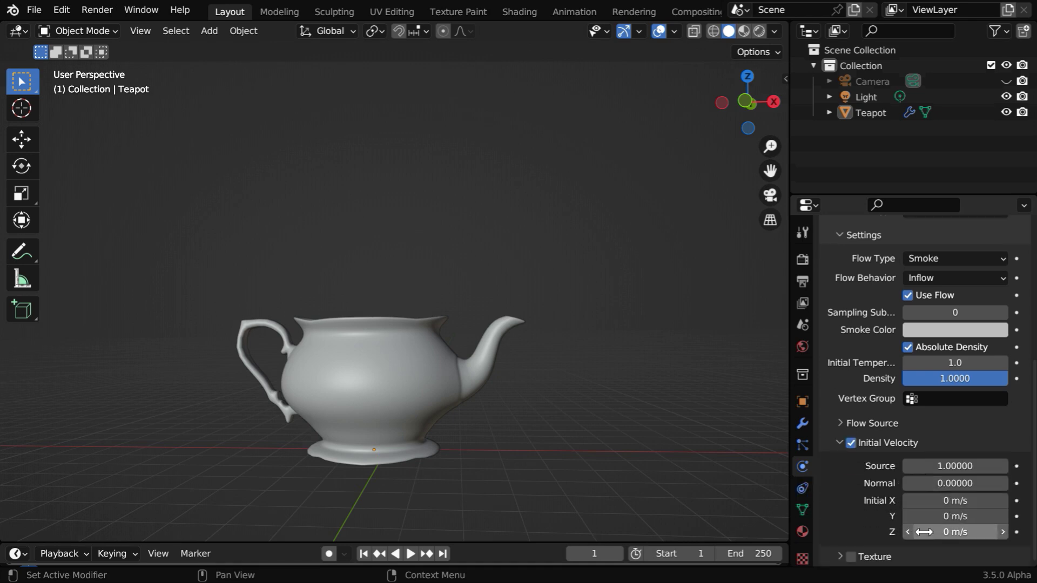
{"action": "left_click", "coordinate": [955, 532]}
{"action": "type", "text": "-"}
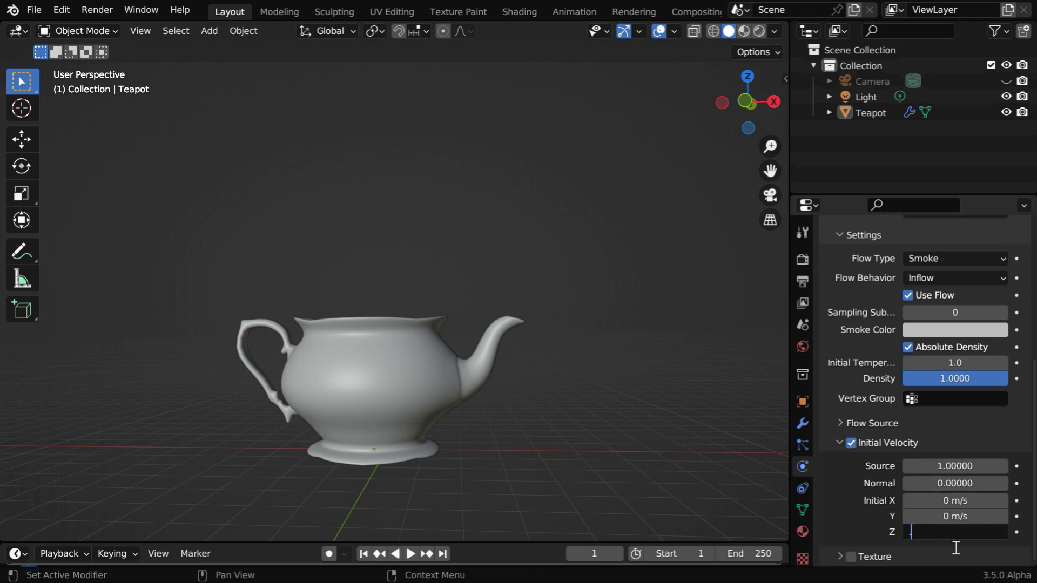
{"action": "key", "text": "Return"}
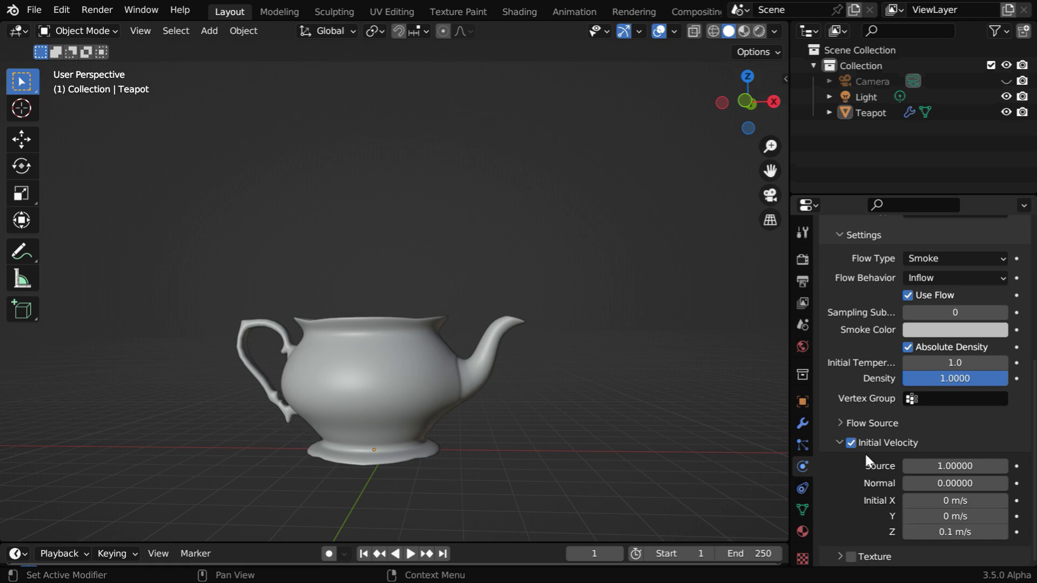
- Set the surface emission of the teapot's flow source to 0
{"action": "left_click", "coordinate": [840, 424]}
{"action": "scroll", "coordinate": [903, 483], "scroll_direction": "down", "scroll_amount": 4}
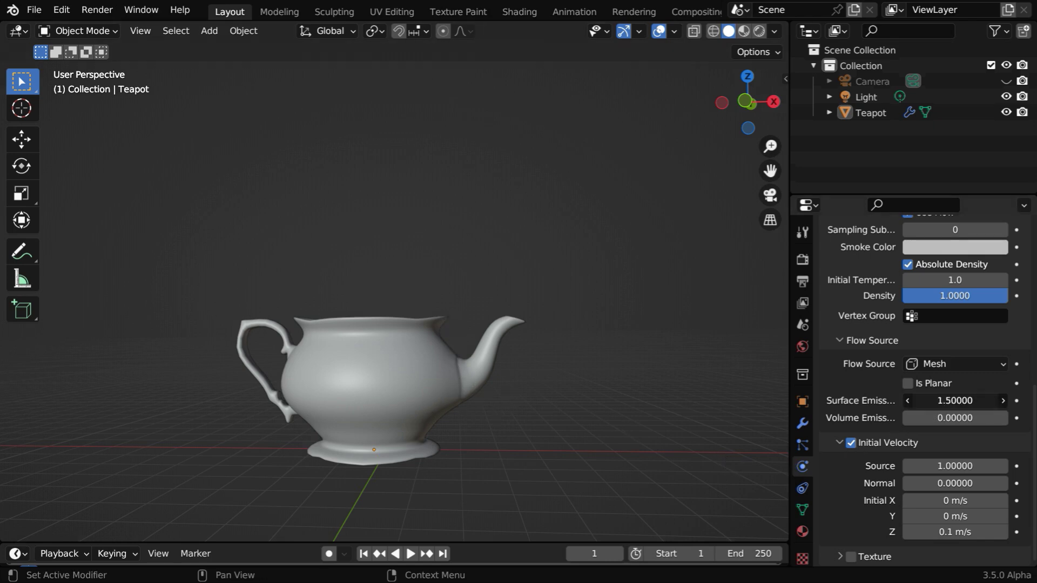
{"action": "left_click", "coordinate": [961, 403]}
{"action": "type", "text": "0"}
{"action": "key", "text": "Return"}
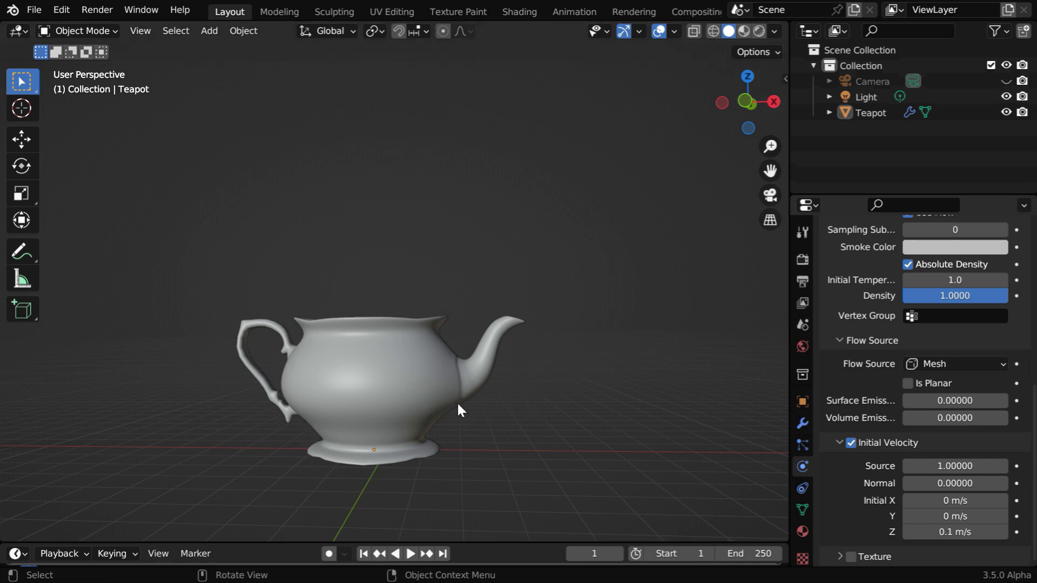
- Keyframe the flow source's surface emission of 0 at frame 10
{"action": "left_click", "coordinate": [594, 553]}
{"action": "type", "text": "10"}
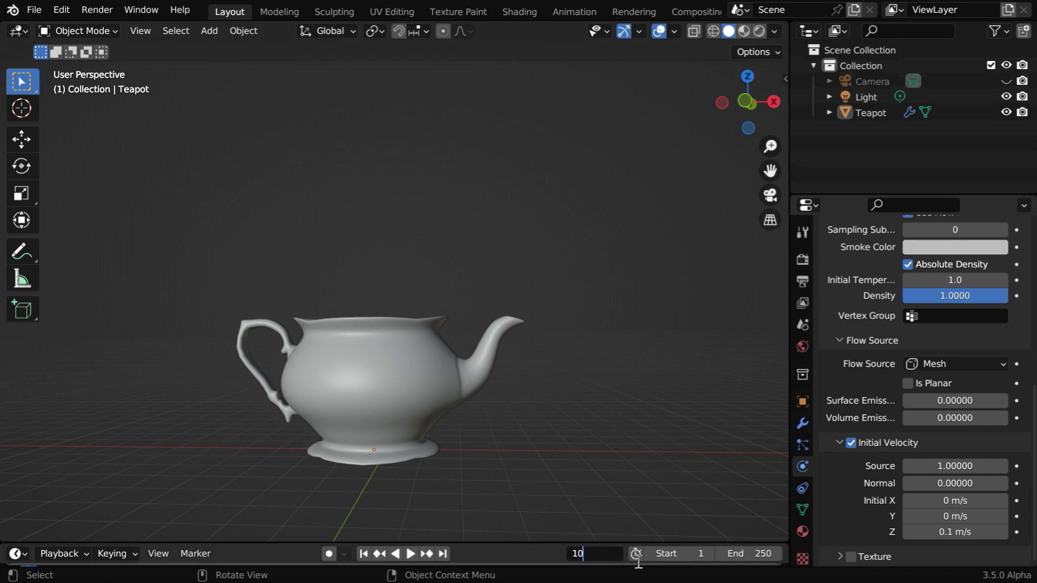
{"action": "key", "text": "Return"}
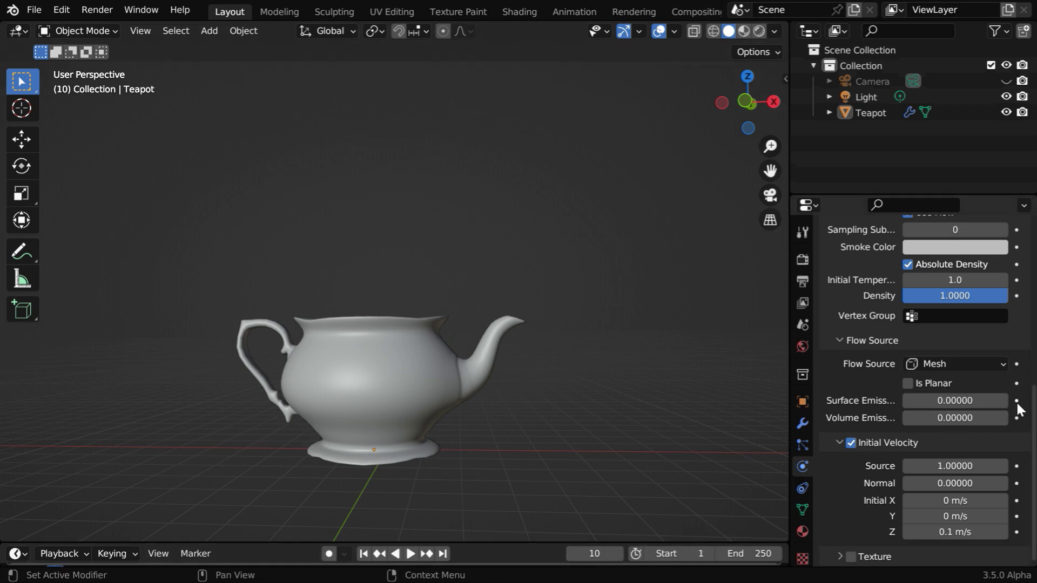
{"action": "left_click", "coordinate": [1016, 401]}
- Keyframe the teapot flow source's surface emission at 1.5 on frame 60
{"action": "left_click", "coordinate": [615, 554]}
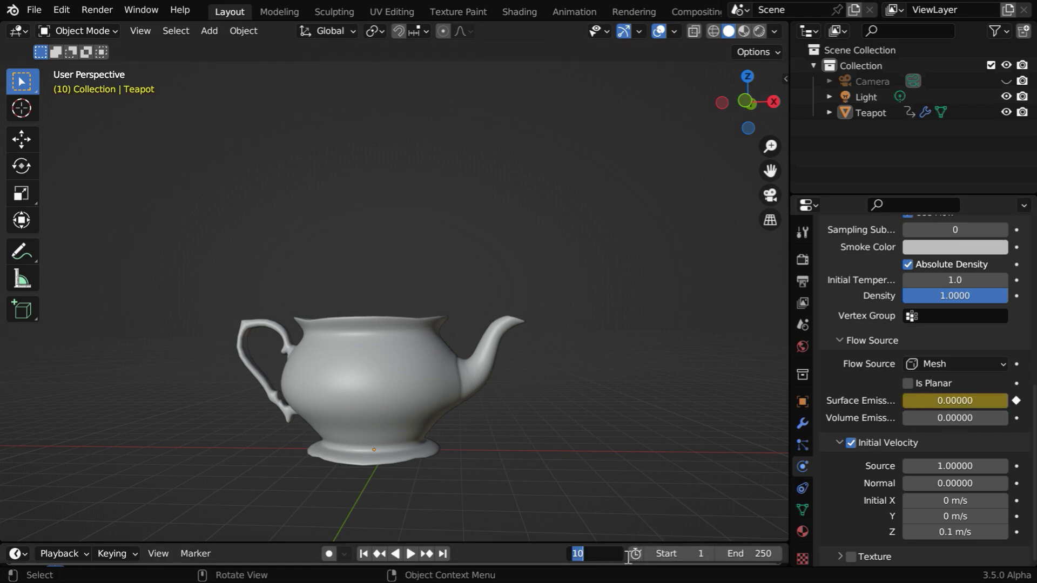
{"action": "type", "text": "60"}
{"action": "key", "text": "Return"}
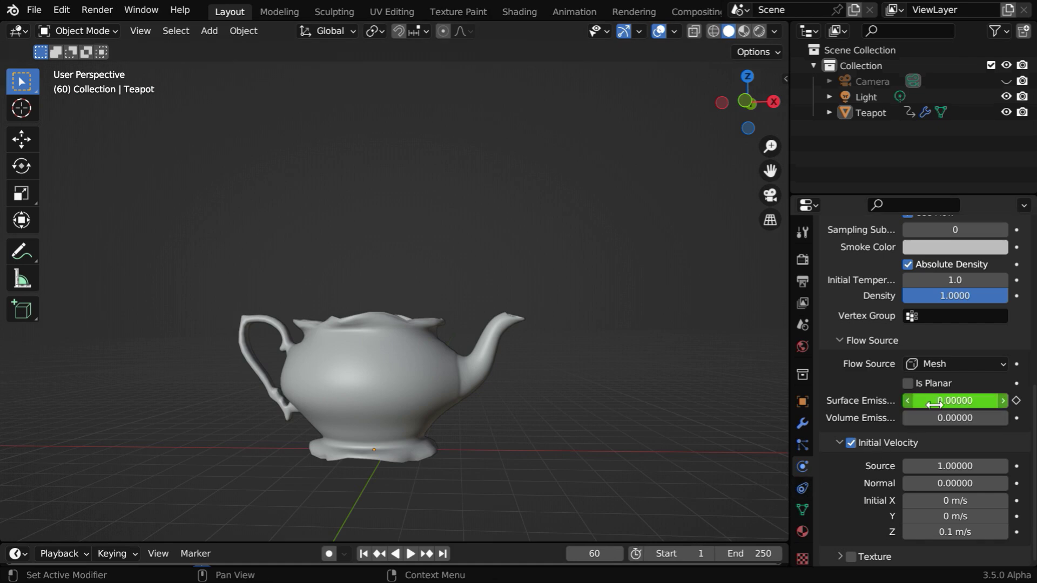
{"action": "left_click", "coordinate": [955, 401]}
{"action": "type", "text": "1.5"}
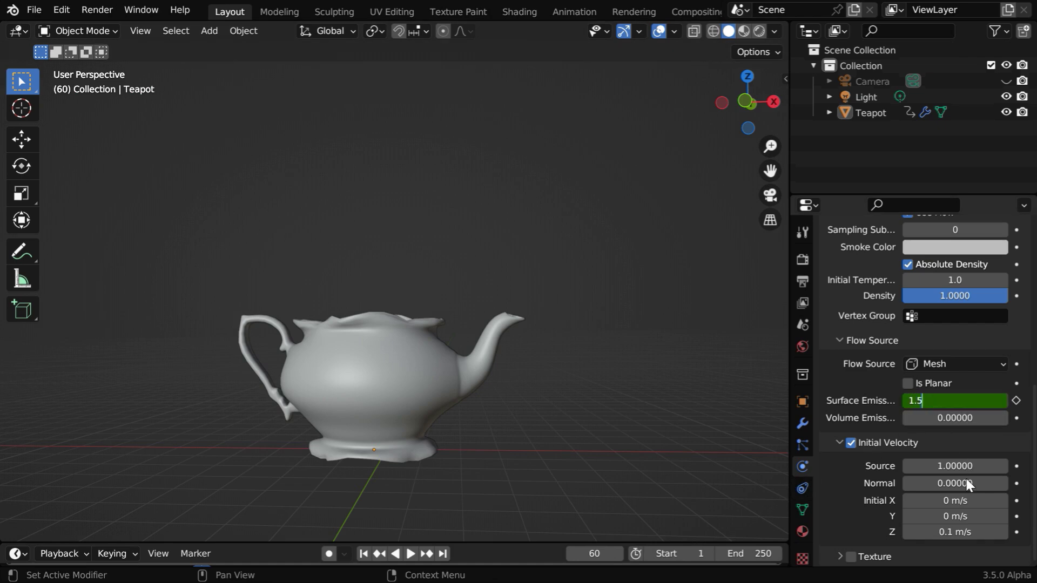
{"action": "key", "text": "Return"}
{"action": "left_click", "coordinate": [1016, 401]}
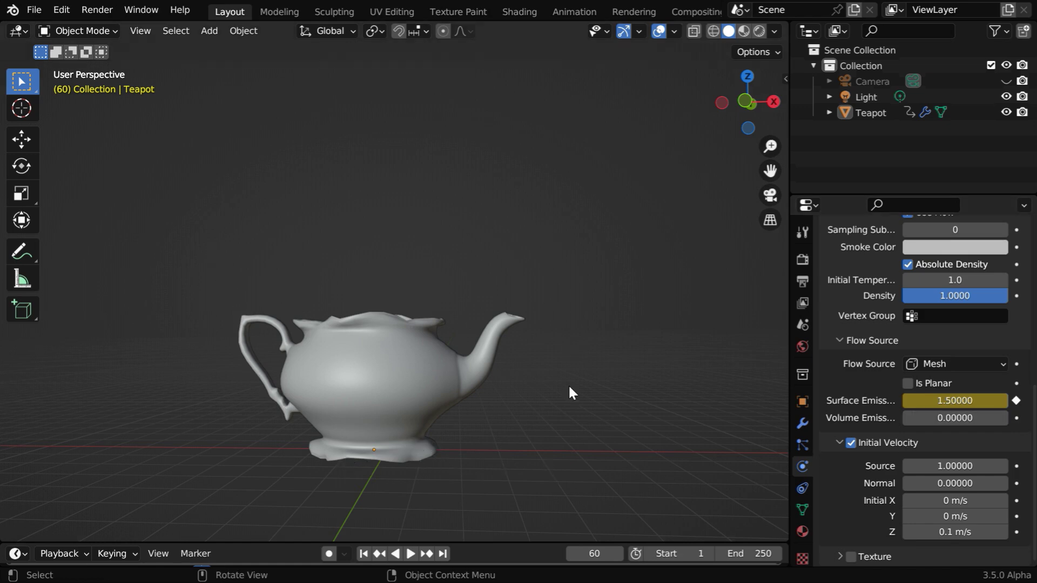
- Add a cube mesh to the scene as the container for the smoke
{"action": "left_click", "coordinate": [210, 32]}
{"action": "mouse_move", "coordinate": [216, 50]}
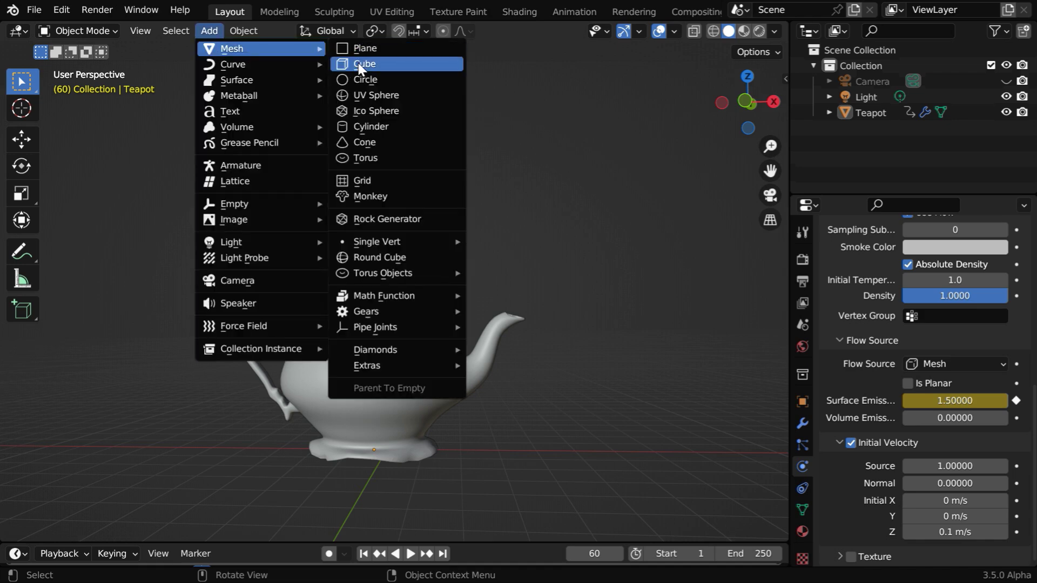
{"action": "left_click", "coordinate": [361, 65]}
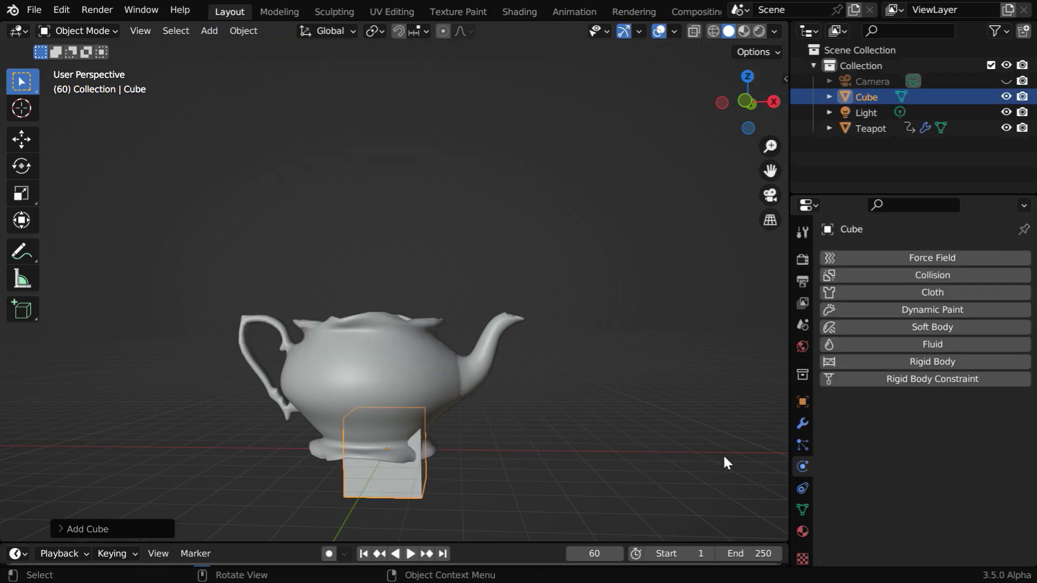
- Scale the cube to 5 on all three axes and set its Z location to 5 m
{"action": "left_click", "coordinate": [803, 402]}
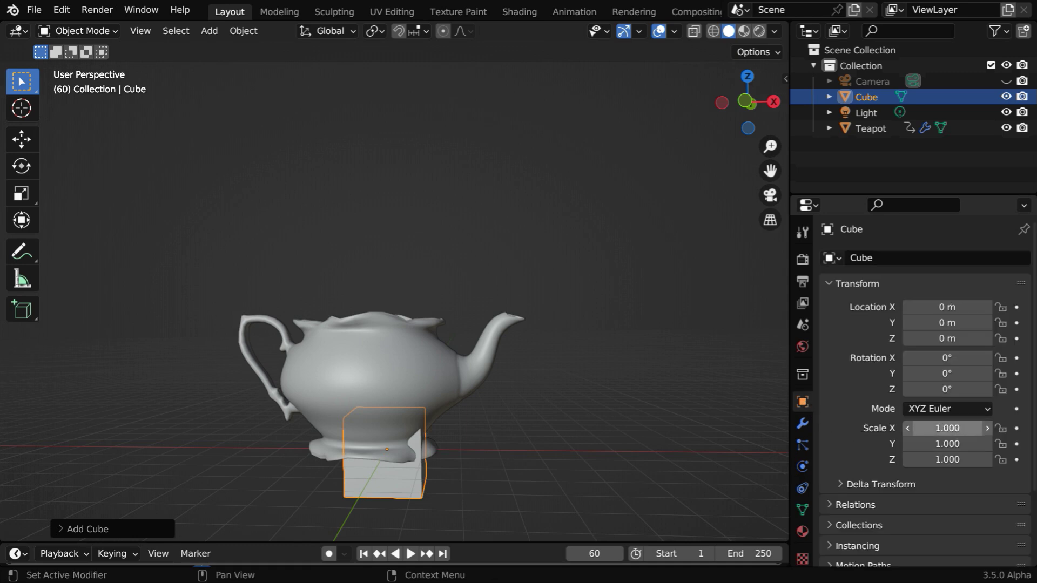
{"action": "left_click_drag", "start_coordinate": [944, 428], "coordinate": [951, 459]}
{"action": "type", "text": "5"}
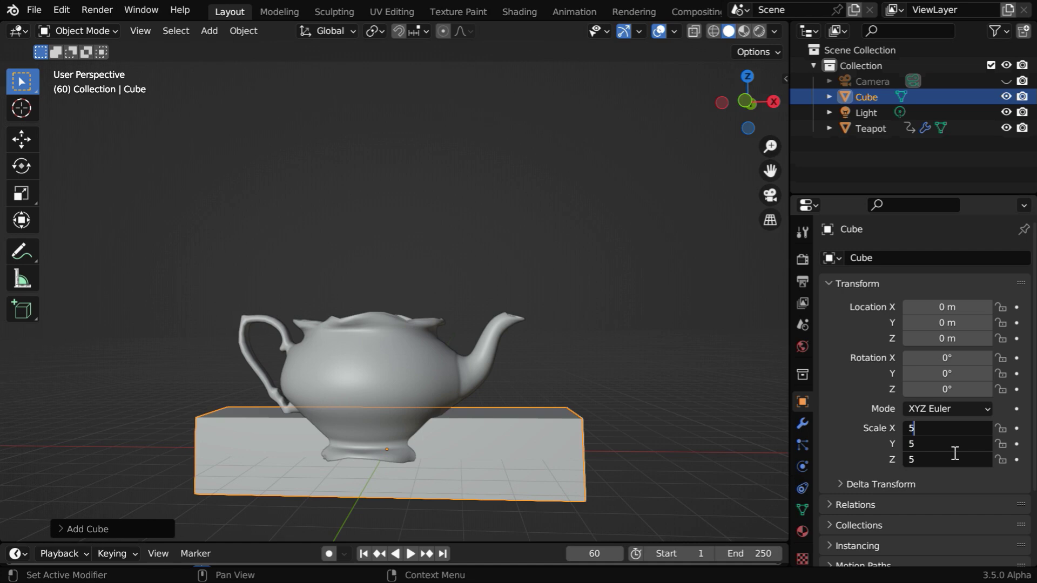
{"action": "key", "text": "Return"}
{"action": "left_click", "coordinate": [952, 341]}
{"action": "type", "text": "5"}
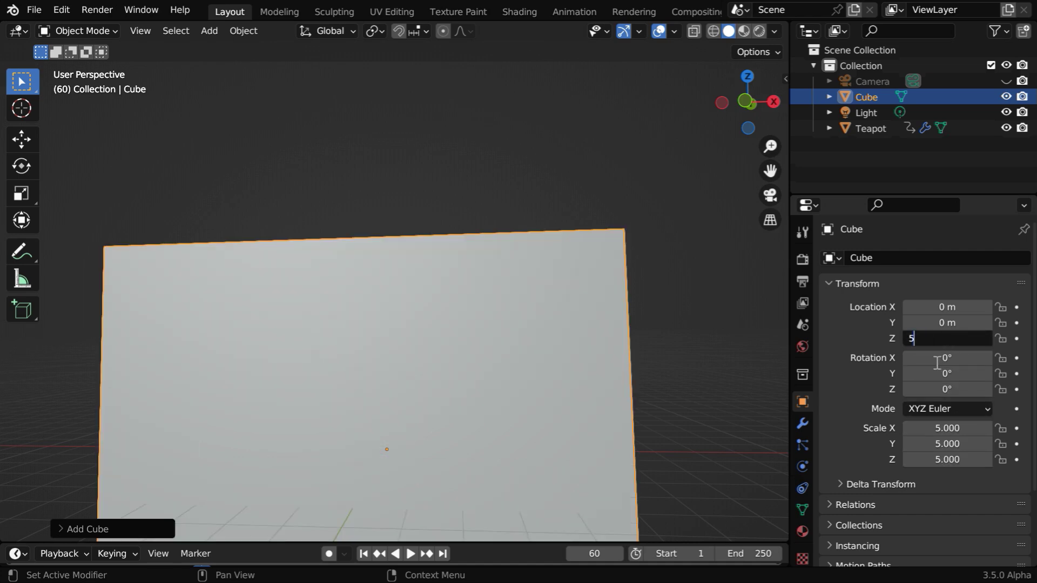
{"action": "key", "text": "Return"}
{"action": "middle_click_drag", "start_coordinate": [431, 335], "coordinate": [429, 348]}
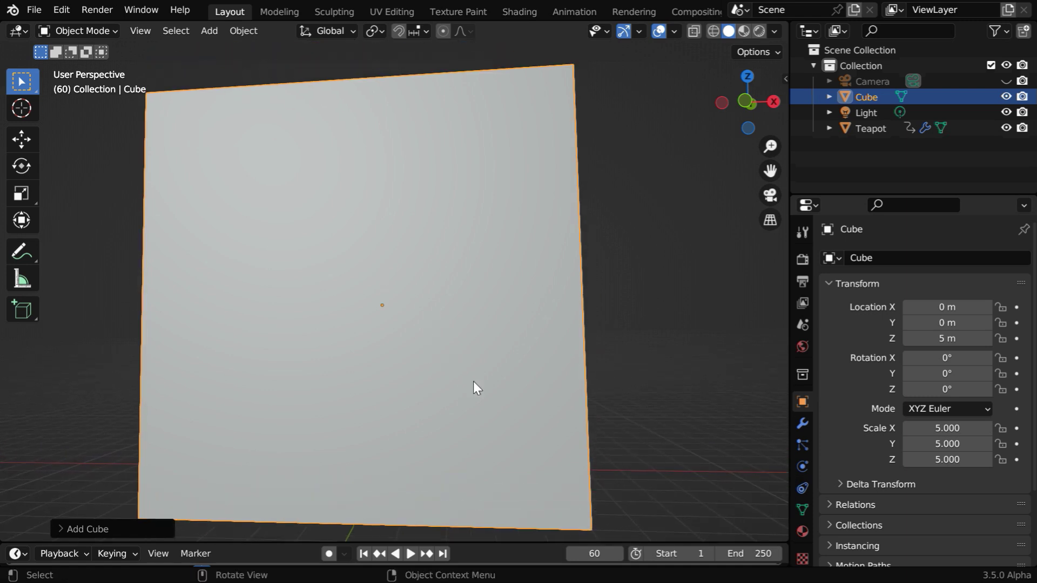
- Add Fluid physics to the cube and set its type to Domain
{"action": "left_click", "coordinate": [802, 466]}
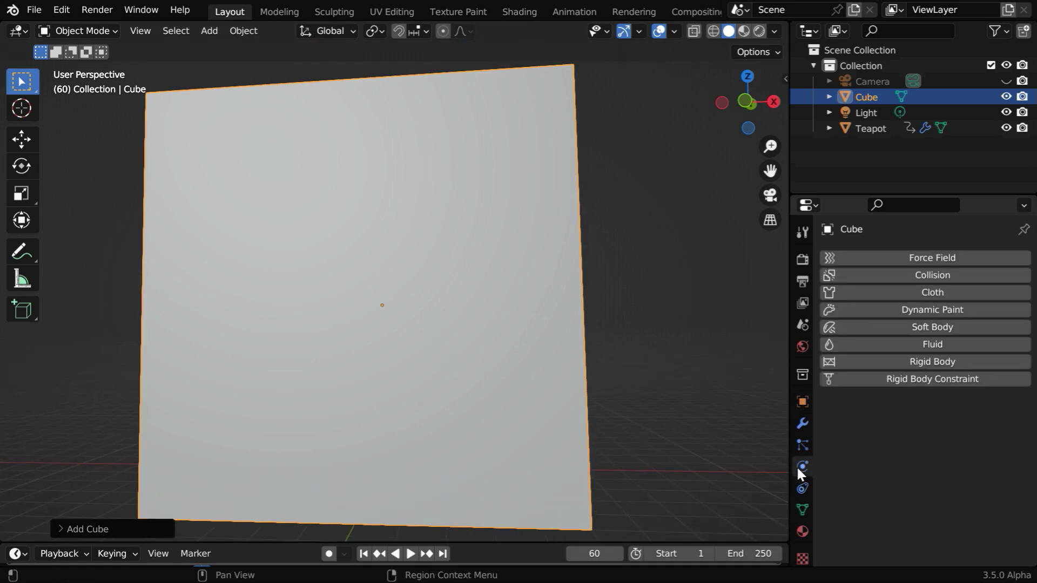
{"action": "left_click", "coordinate": [932, 346]}
{"action": "left_click", "coordinate": [924, 427]}
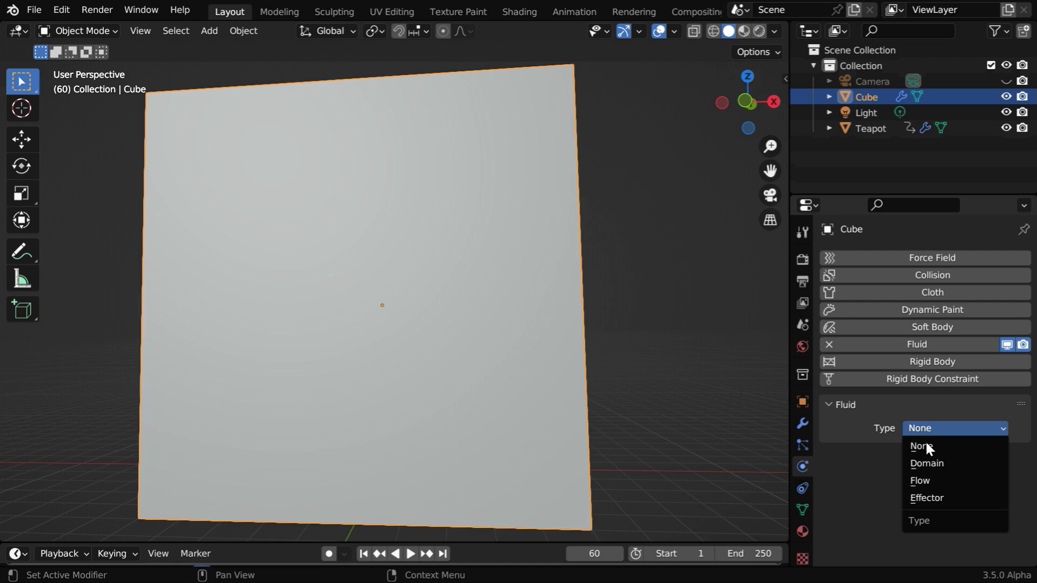
{"action": "left_click", "coordinate": [929, 463]}
- Set the gas domain's resolution divisions to 64 and its time scale to 0.5
{"action": "scroll", "coordinate": [928, 462], "scroll_direction": "down", "scroll_amount": 6}
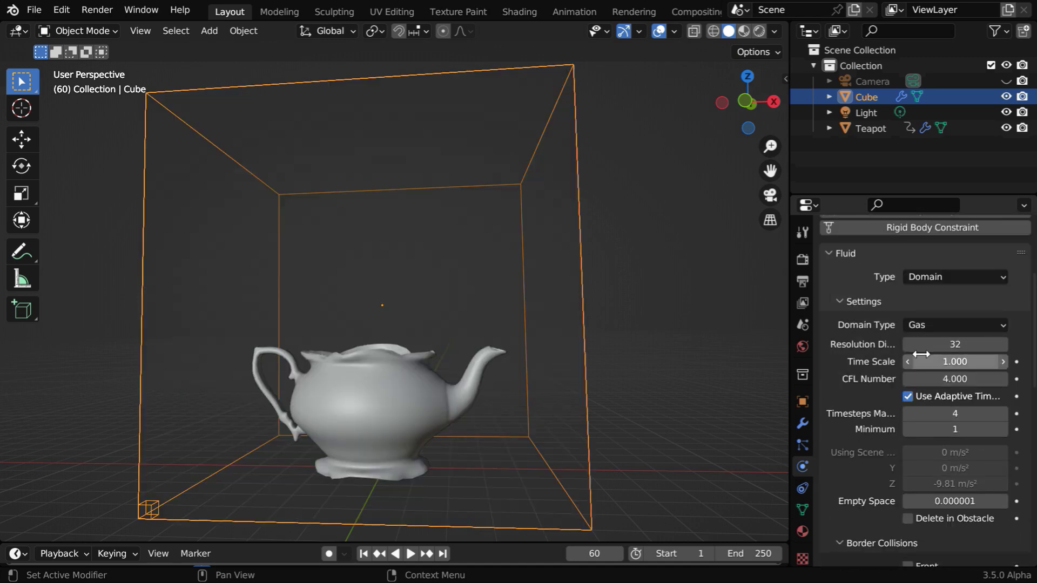
{"action": "left_click", "coordinate": [965, 348]}
{"action": "type", "text": "64"}
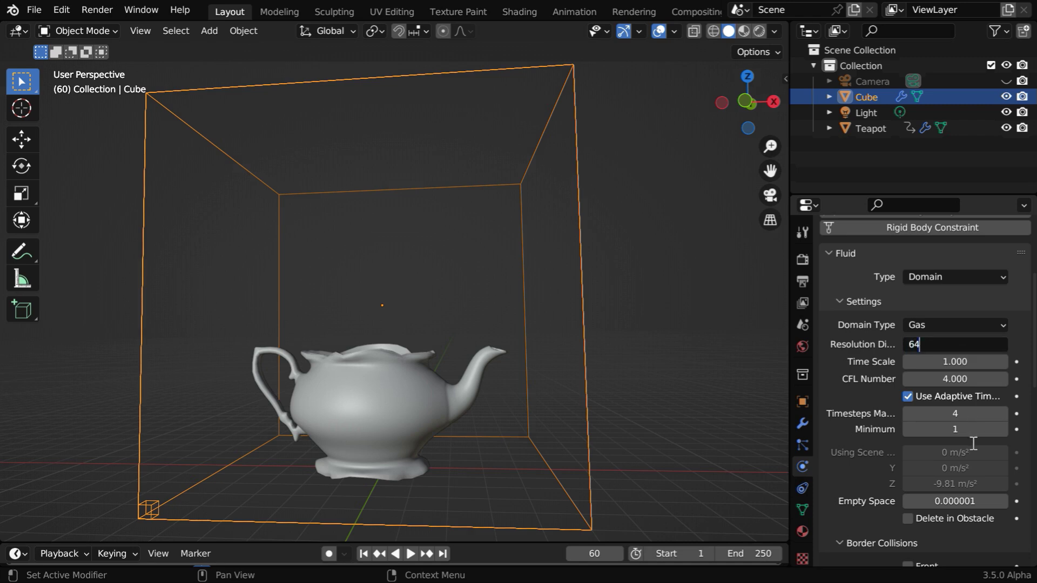
{"action": "key", "text": "Return"}
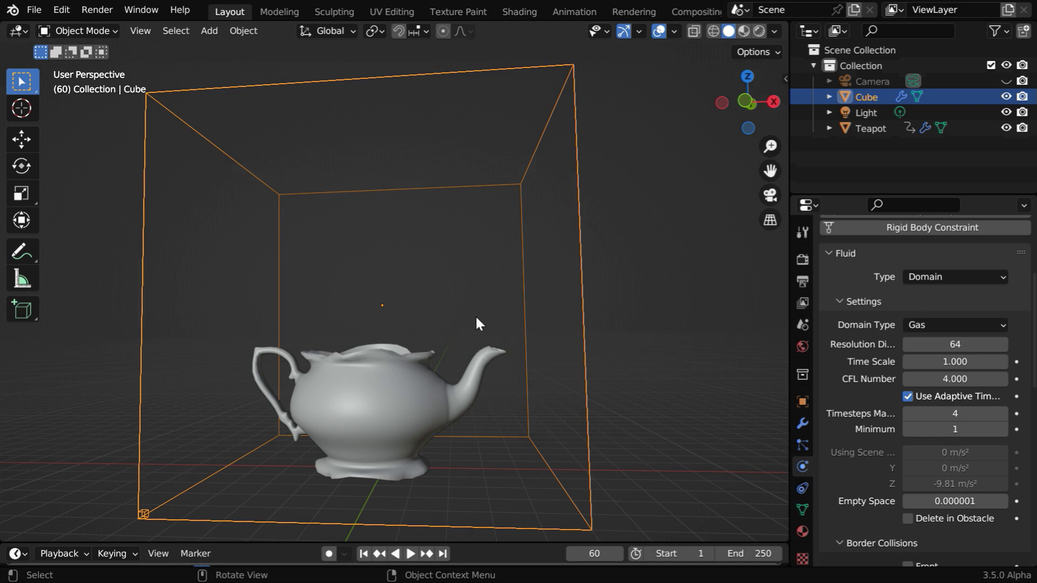
{"action": "left_click", "coordinate": [967, 362]}
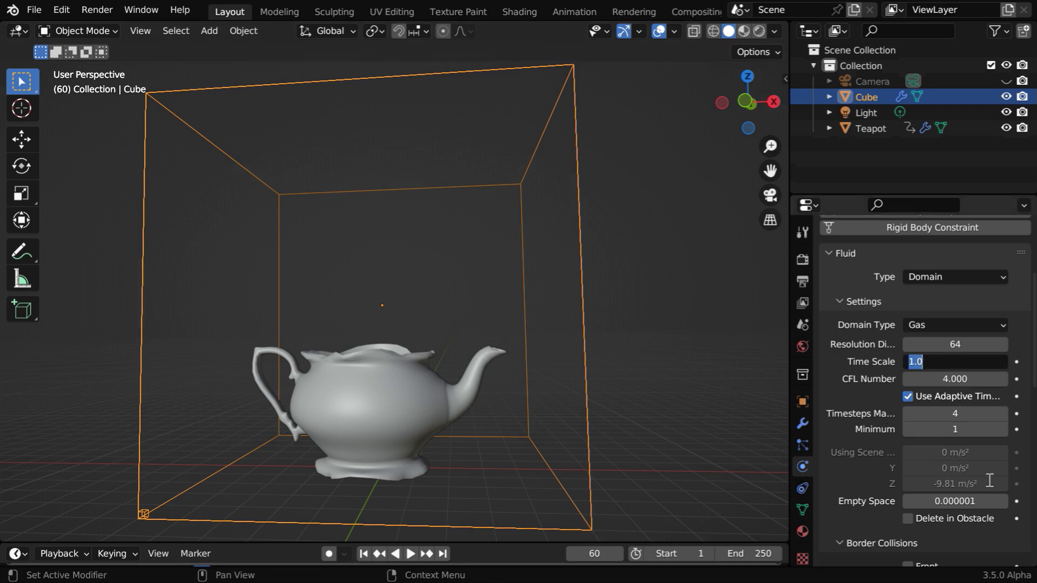
{"action": "key", "text": "BackSpace"}
{"action": "type", "text": ".5"}
{"action": "key", "text": "Return"}
- Collapse the domain's border collision settings and enable Dissolve for the gas with a time of 15
{"action": "scroll", "coordinate": [874, 410], "scroll_direction": "down", "scroll_amount": 5}
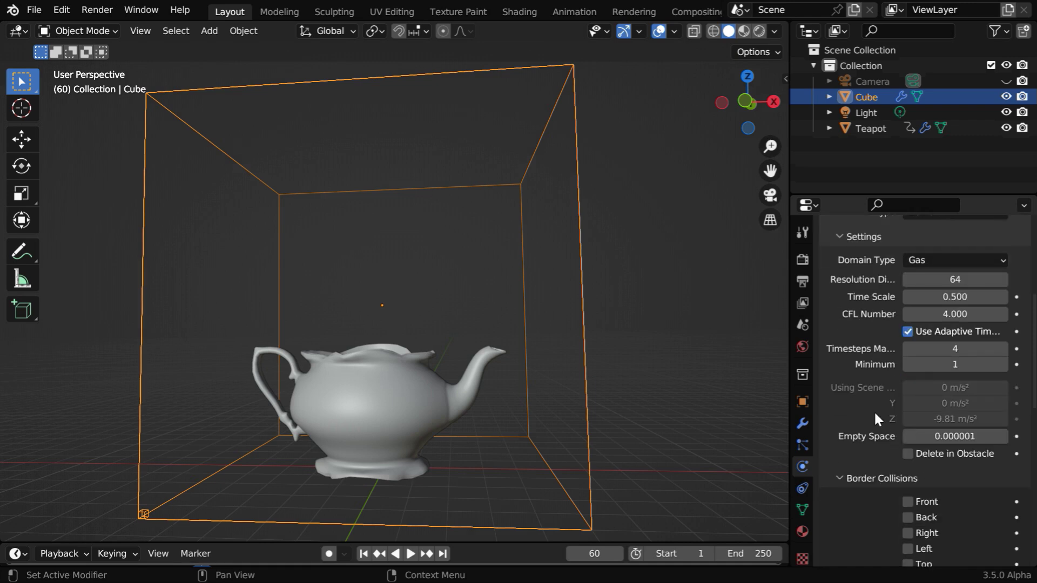
{"action": "left_click", "coordinate": [838, 414]}
{"action": "scroll", "coordinate": [859, 422], "scroll_direction": "down", "scroll_amount": 7}
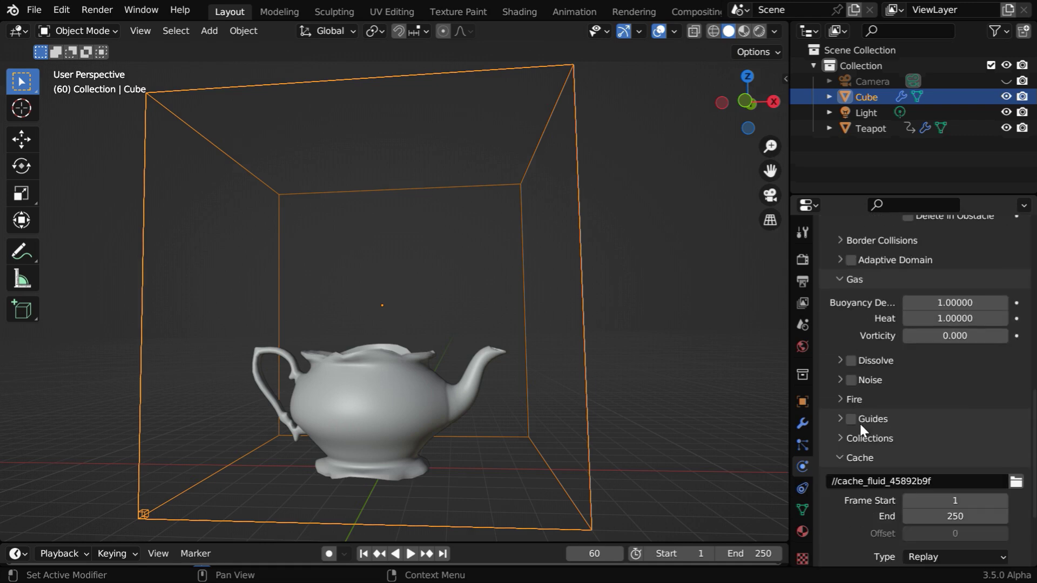
{"action": "left_click", "coordinate": [840, 361]}
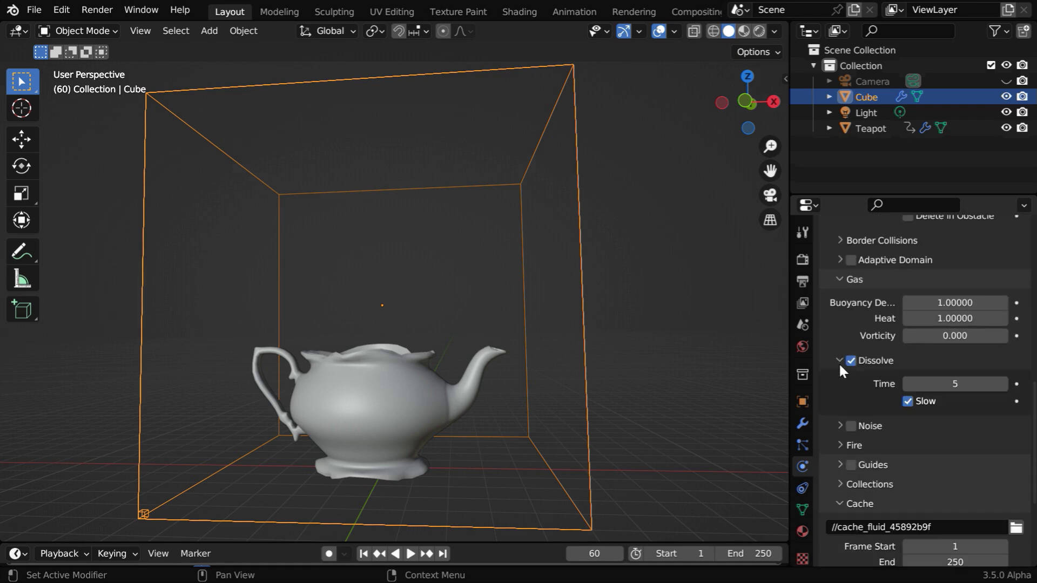
{"action": "left_click", "coordinate": [955, 385]}
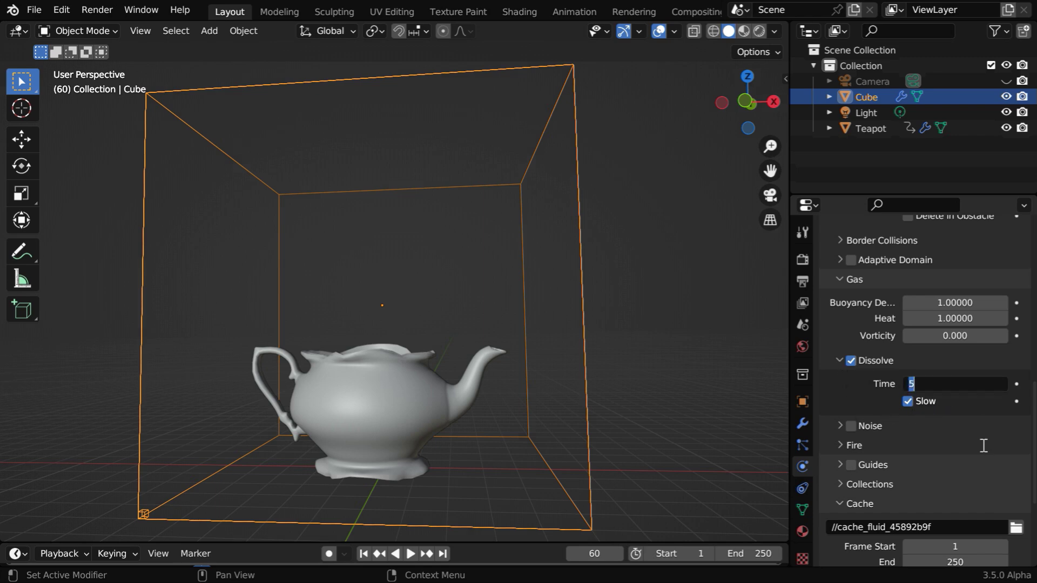
{"action": "type", "text": "15"}
{"action": "key", "text": "Return"}
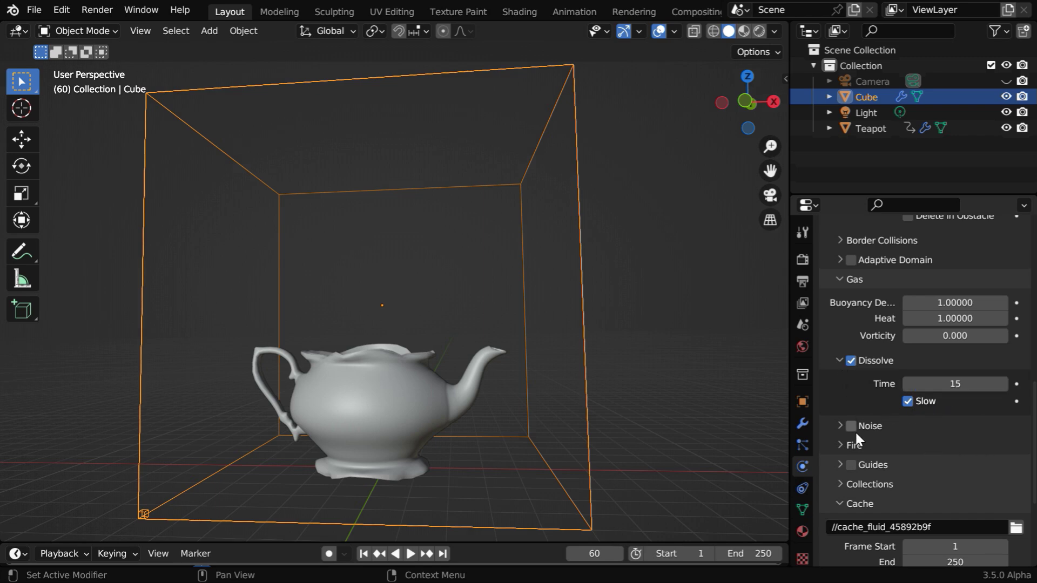
- Keyframe the teapot's Use Flow option as enabled on frame 175 and disabled on frame 176
{"action": "scroll", "coordinate": [893, 430], "scroll_direction": "down", "scroll_amount": 8}
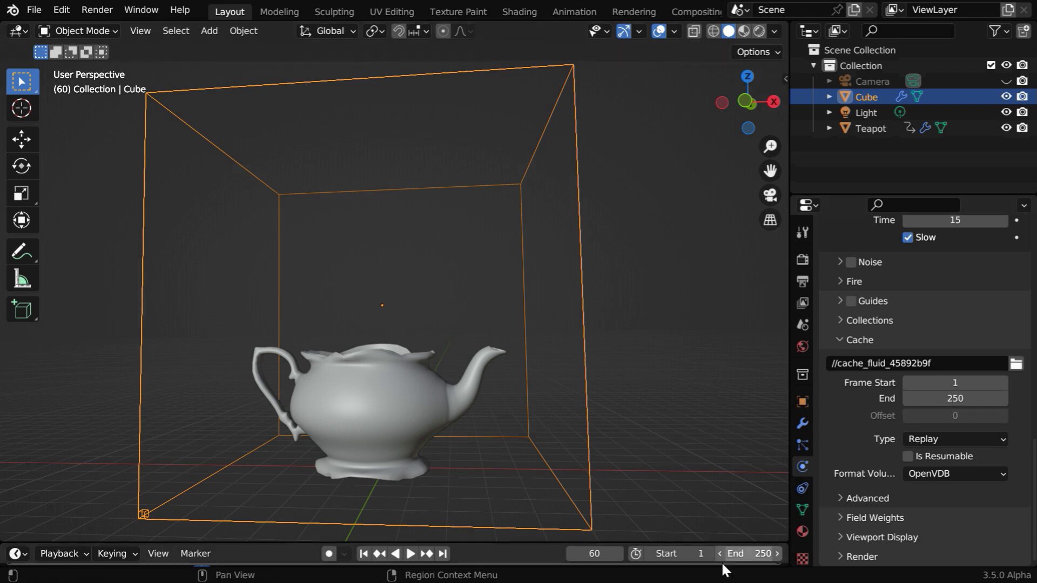
{"action": "left_click", "coordinate": [599, 554]}
{"action": "type", "text": "175"}
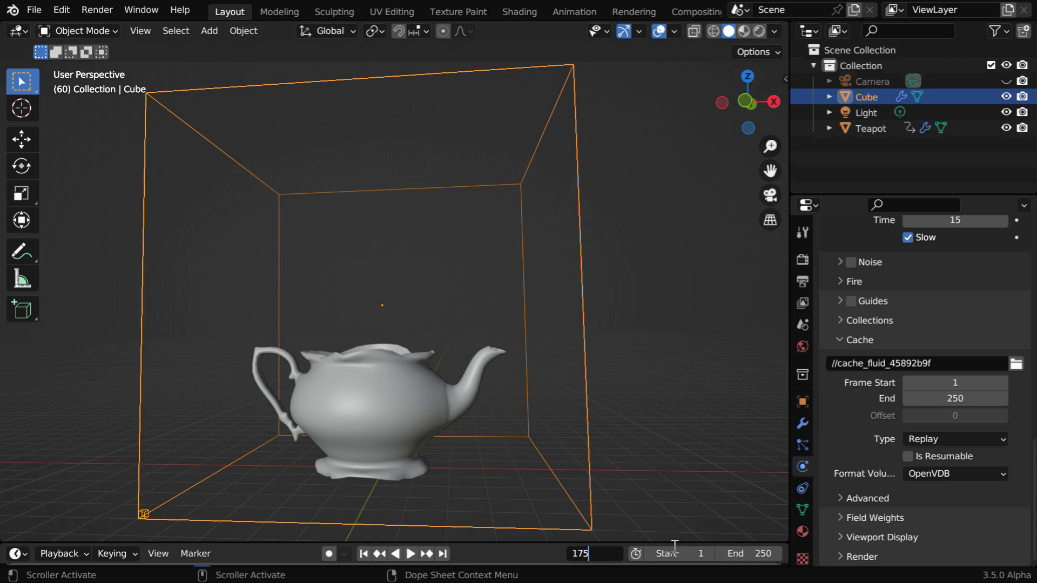
{"action": "key", "text": "Return"}
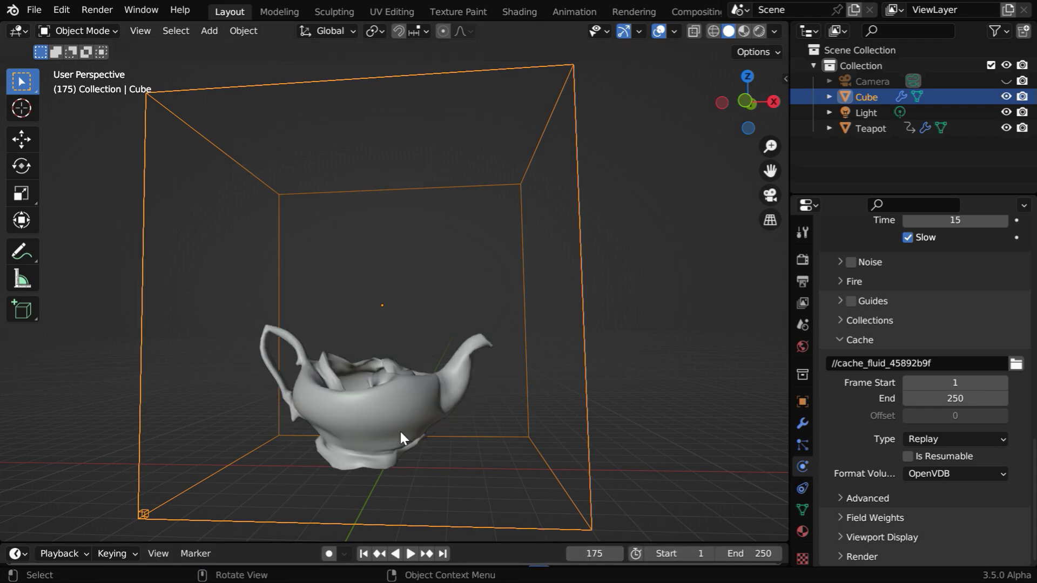
{"action": "left_click", "coordinate": [390, 415]}
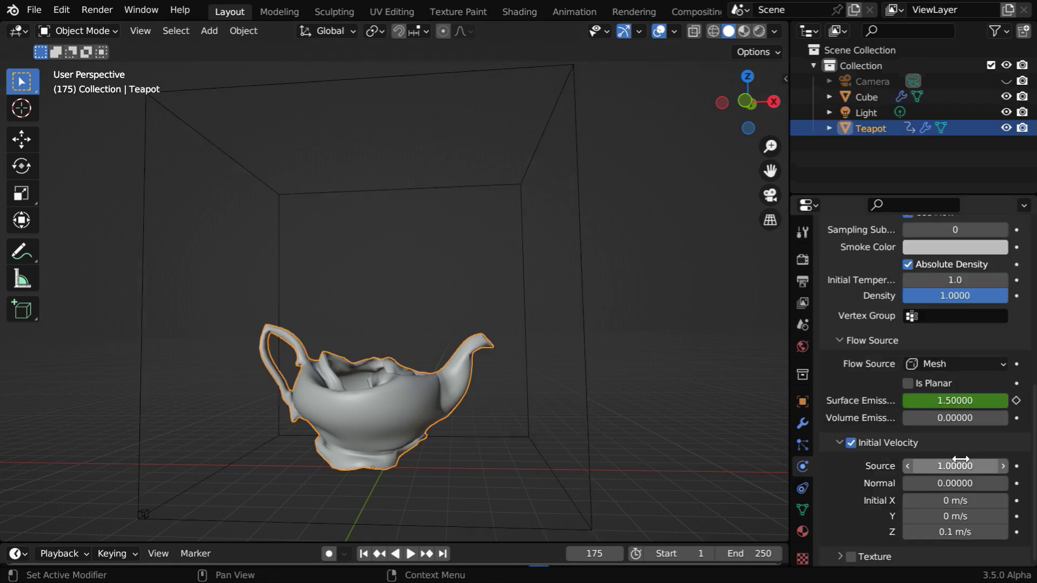
{"action": "scroll", "coordinate": [961, 457], "scroll_direction": "up", "scroll_amount": 6}
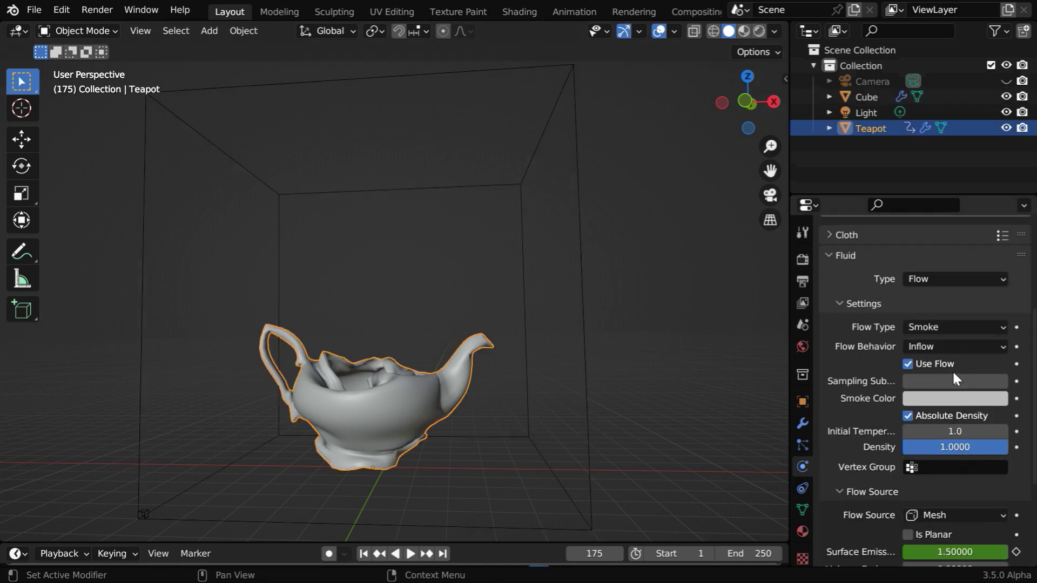
{"action": "left_click", "coordinate": [1016, 364]}
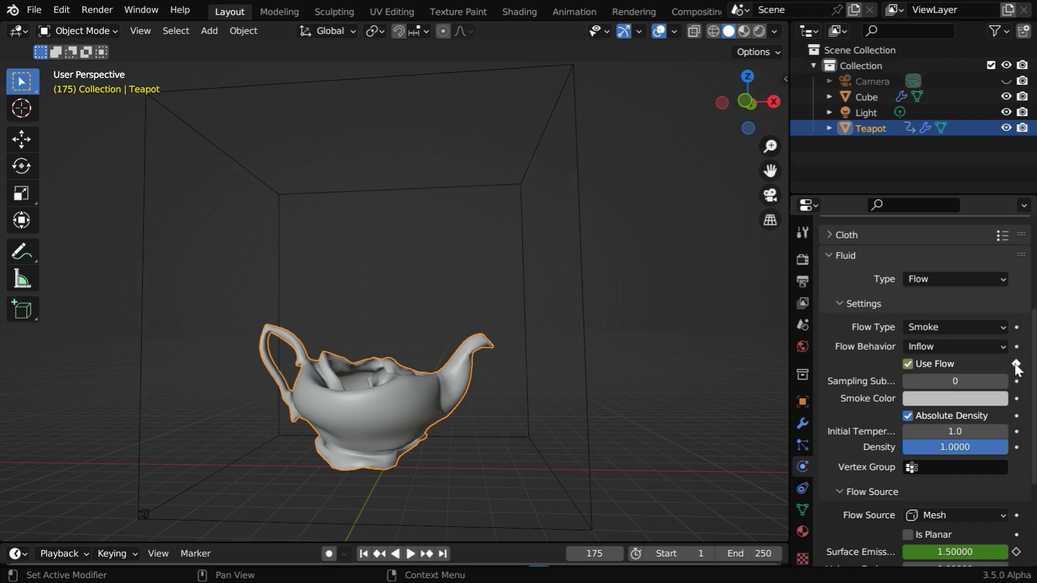
{"action": "left_click", "coordinate": [619, 553]}
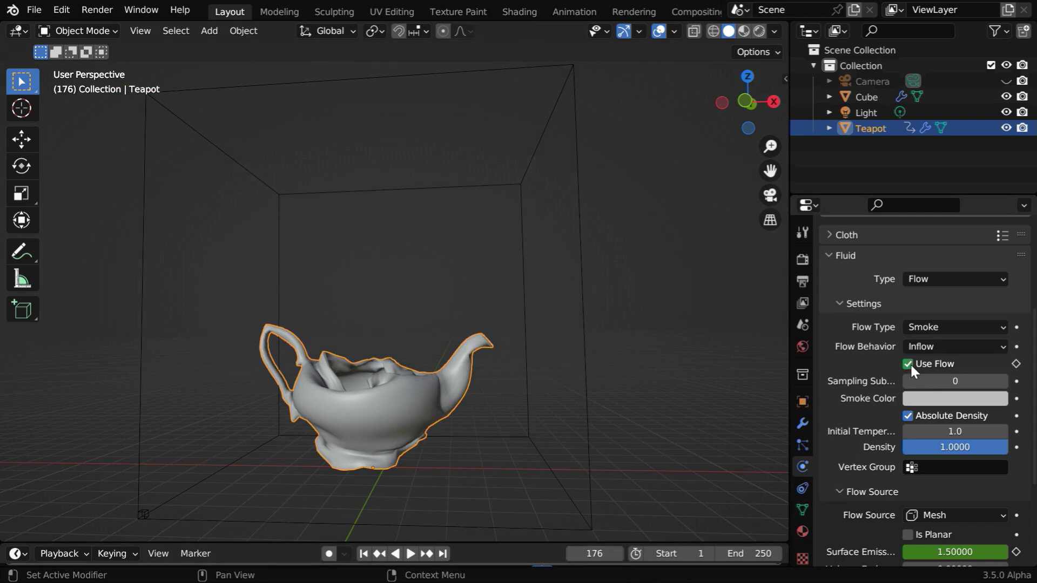
{"action": "left_click", "coordinate": [1016, 364]}
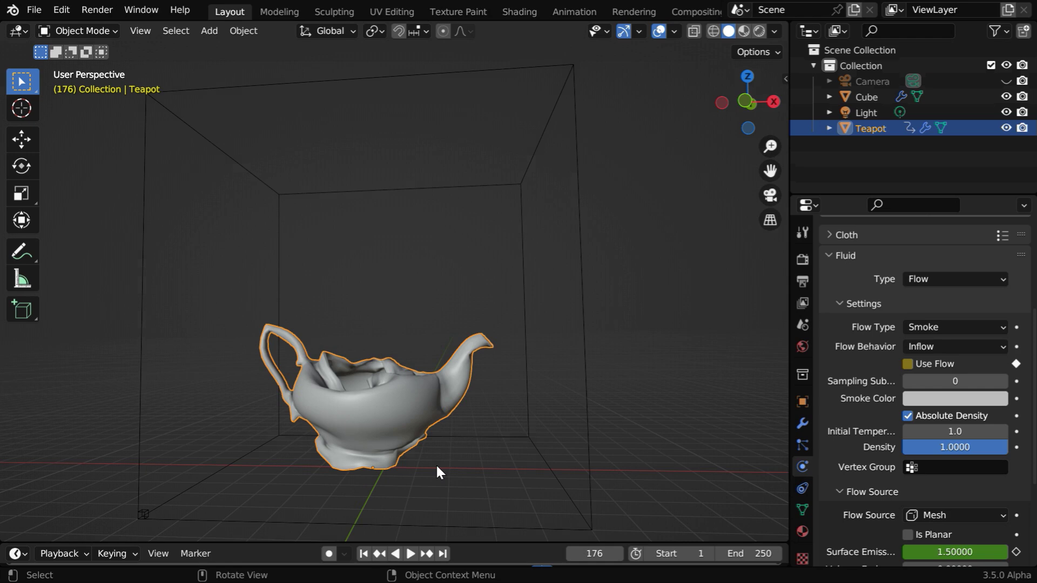
- Set the cube domain's cache type to Modular and make the cache resumable
{"action": "left_click", "coordinate": [589, 459]}
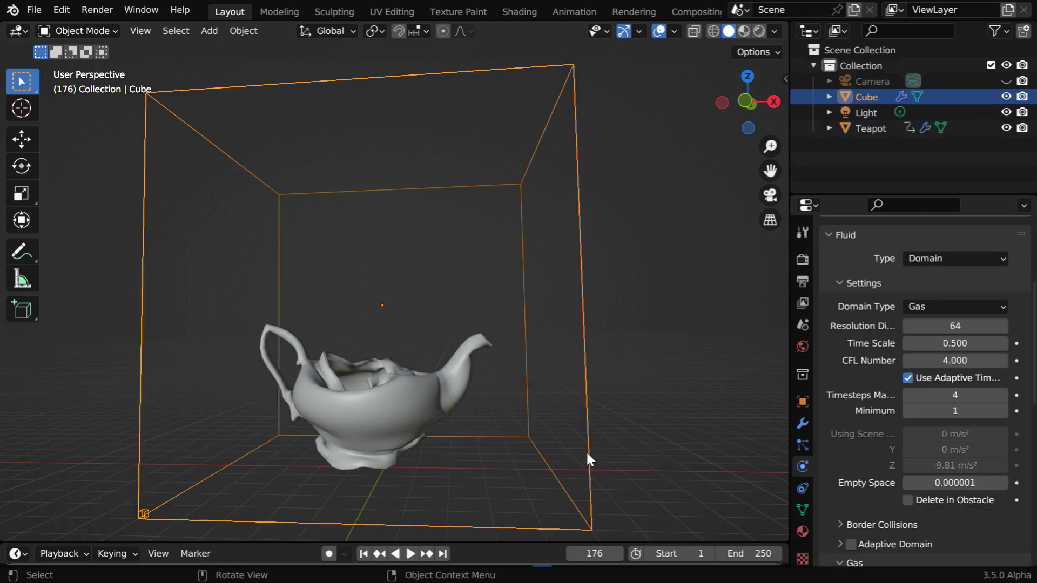
{"action": "scroll", "coordinate": [880, 474], "scroll_direction": "down", "scroll_amount": 7}
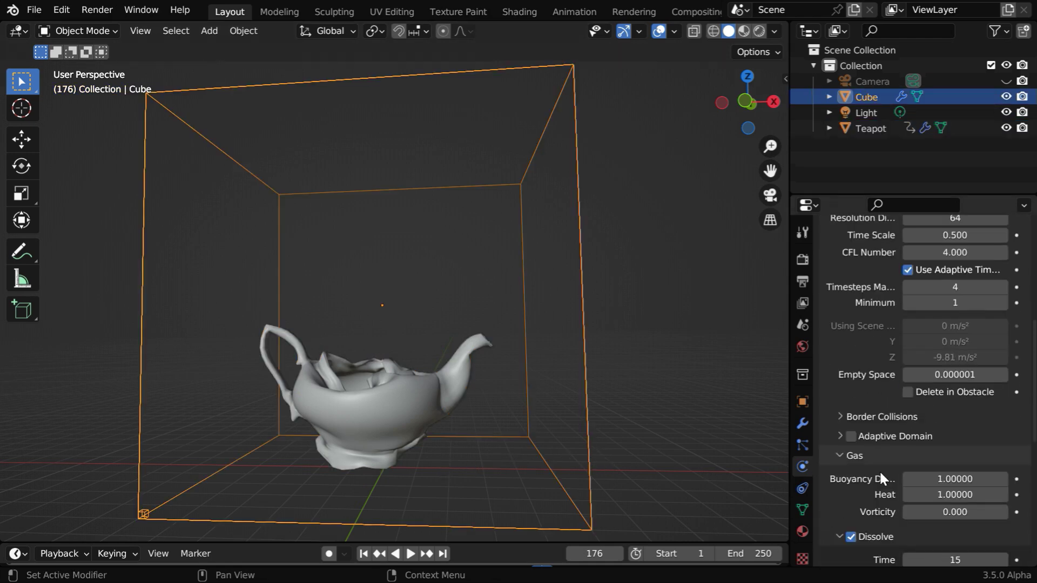
{"action": "scroll", "coordinate": [880, 471], "scroll_direction": "down", "scroll_amount": 12}
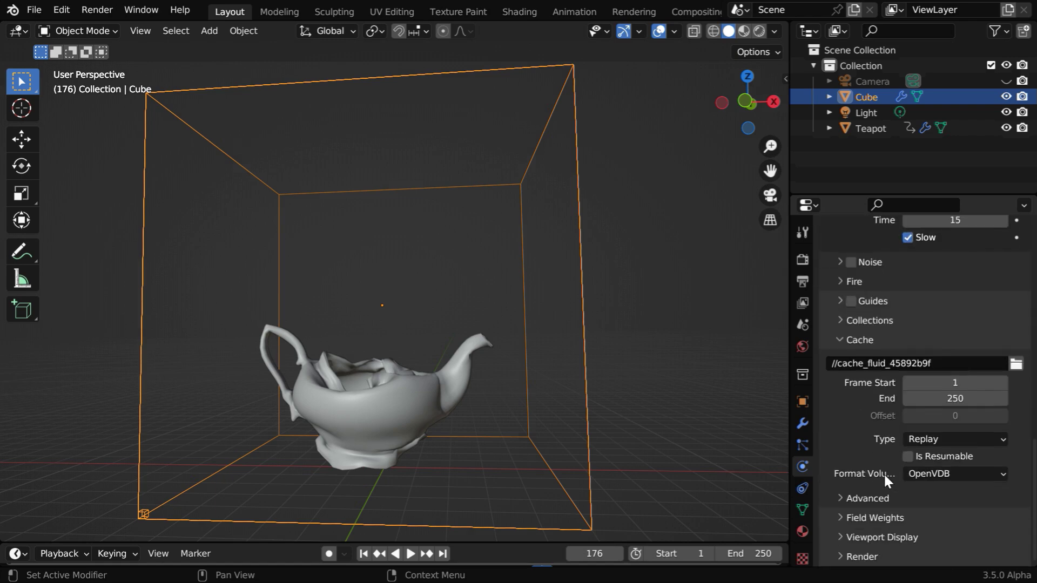
{"action": "left_click", "coordinate": [933, 437]}
{"action": "left_click", "coordinate": [936, 474]}
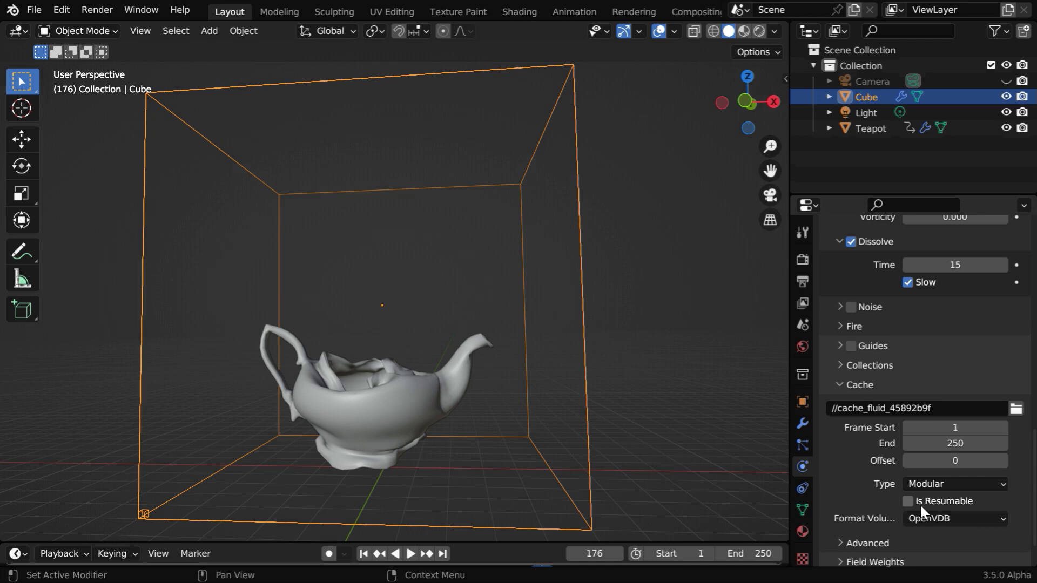
{"action": "scroll", "coordinate": [903, 501], "scroll_direction": "down", "scroll_amount": 1}
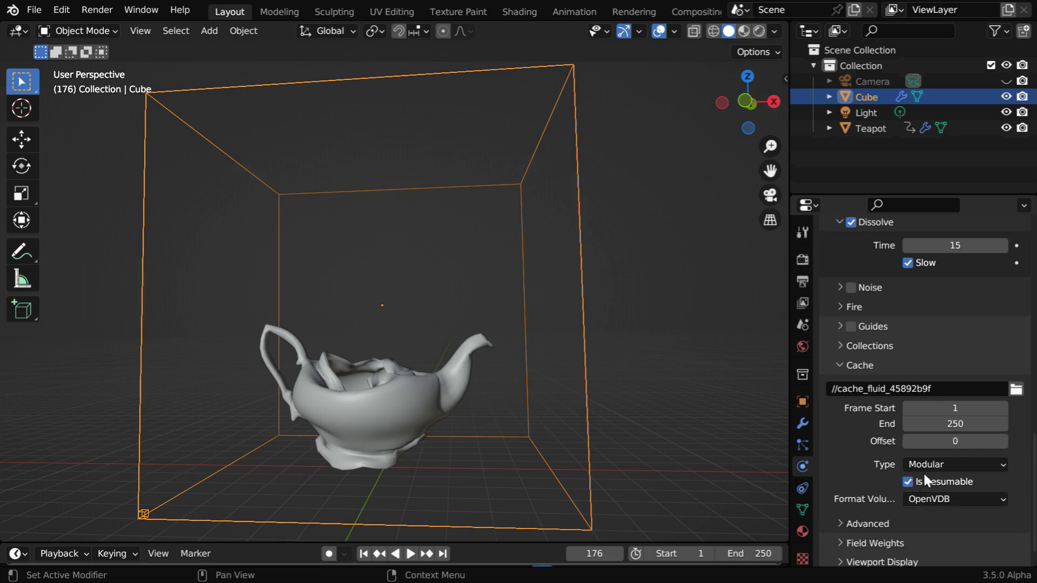
{"action": "scroll", "coordinate": [922, 471], "scroll_direction": "up", "scroll_amount": 9}
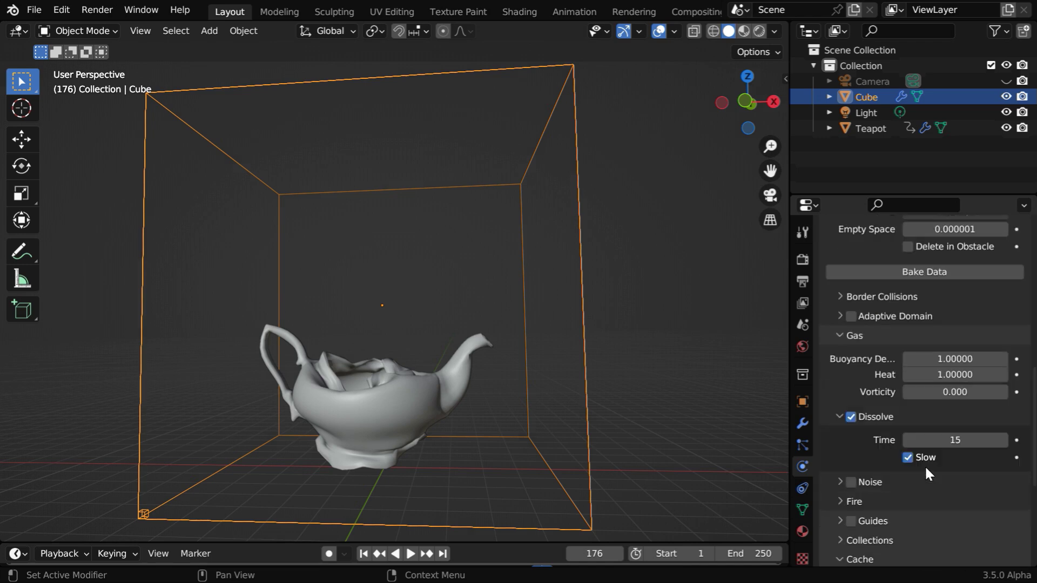
- Bake the cube domain's gas data and stop the playback of the smoke animation
{"action": "scroll", "coordinate": [924, 468], "scroll_direction": "up", "scroll_amount": 5}
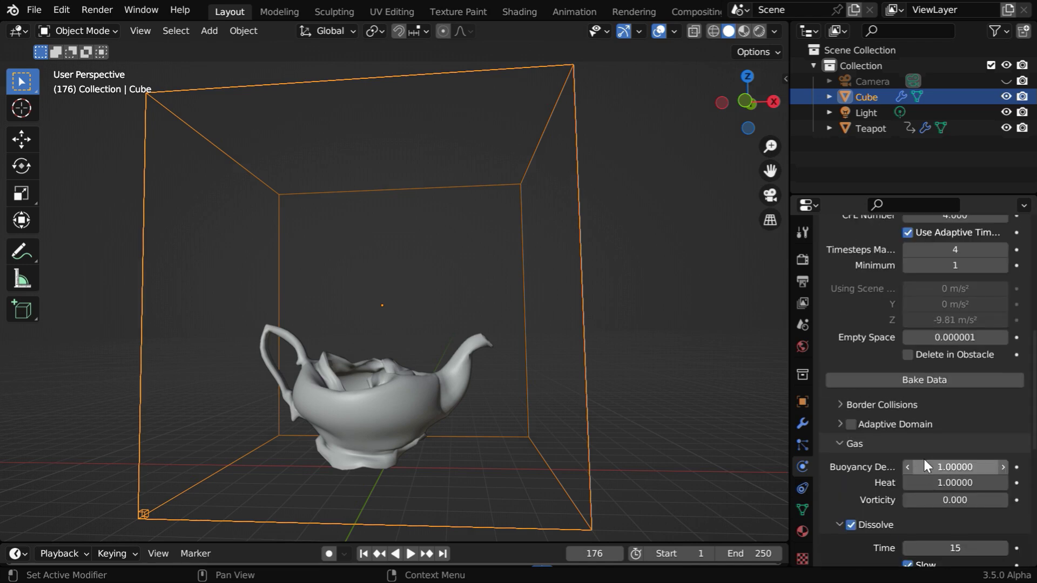
{"action": "left_click", "coordinate": [938, 379]}
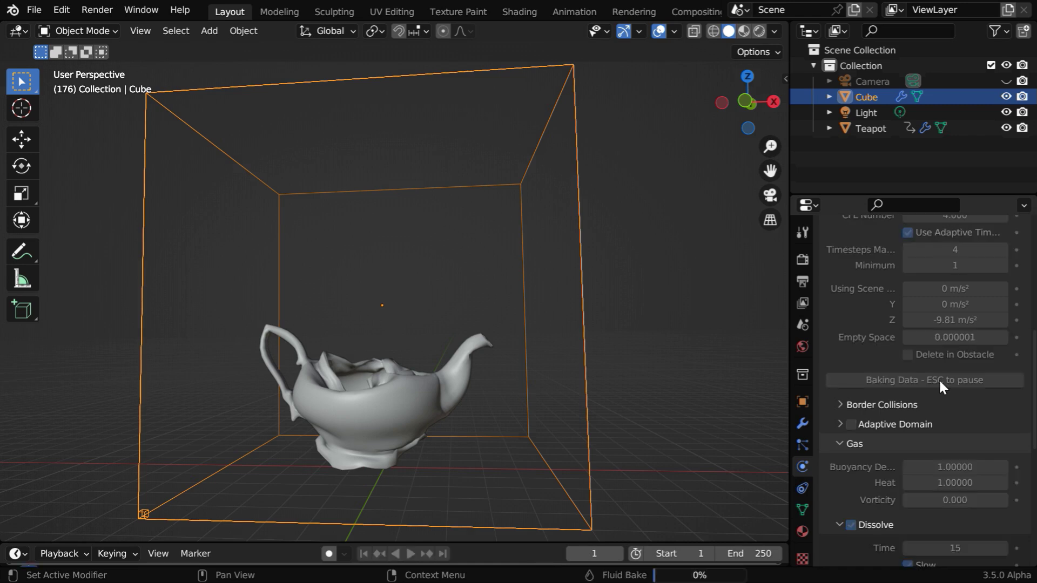
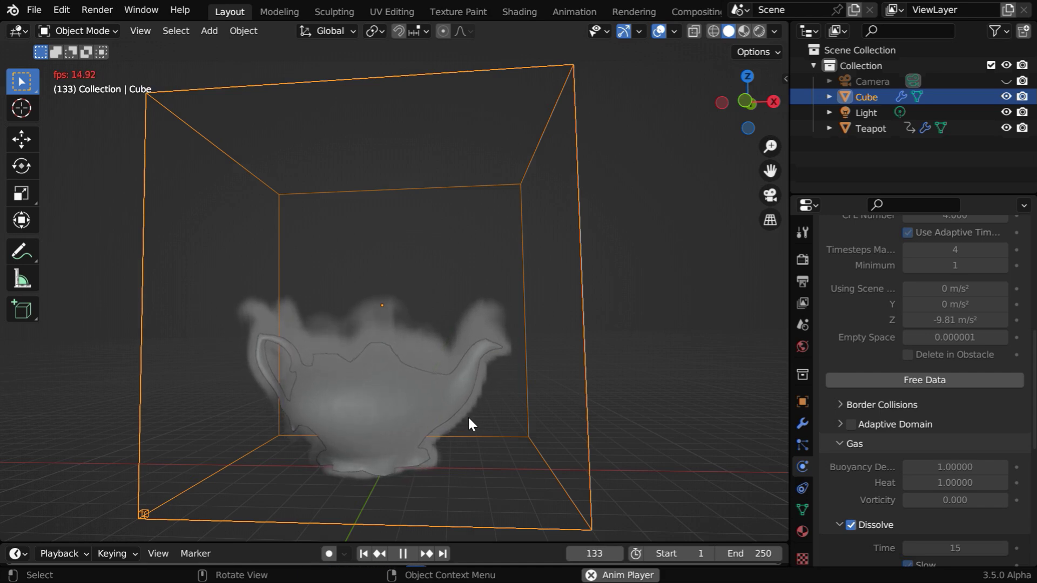
{"action": "left_click", "coordinate": [404, 553]}
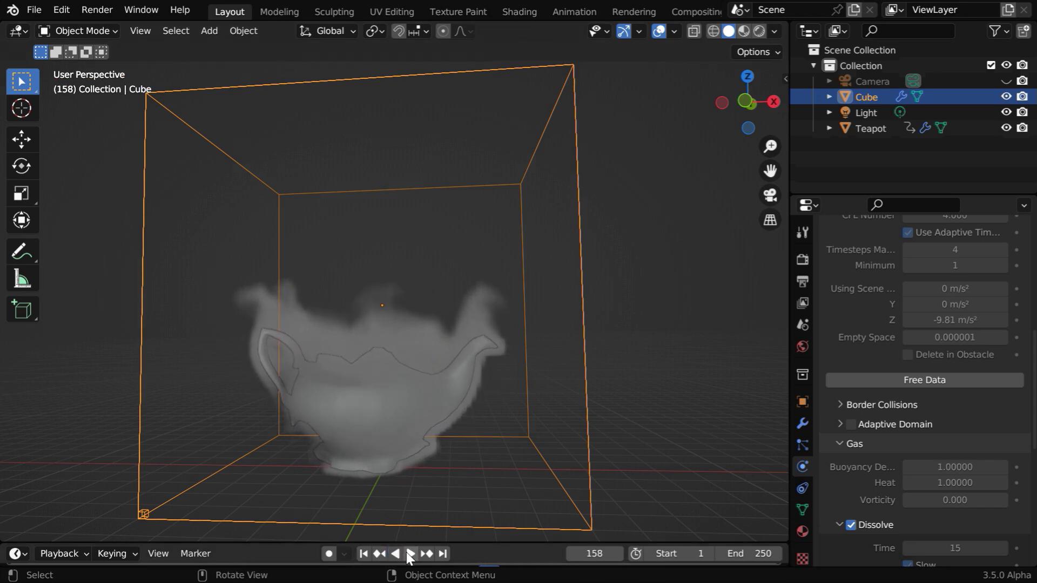
- Switch the viewport to rendered shading and change the light to a Sun with a strength of 5
{"action": "left_click", "coordinate": [758, 33]}
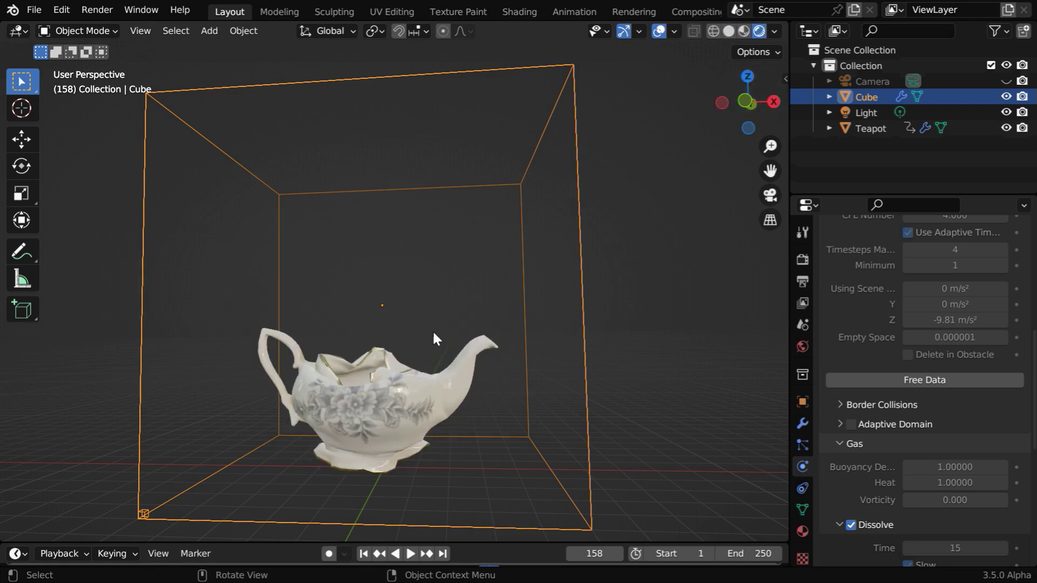
{"action": "left_click", "coordinate": [869, 113]}
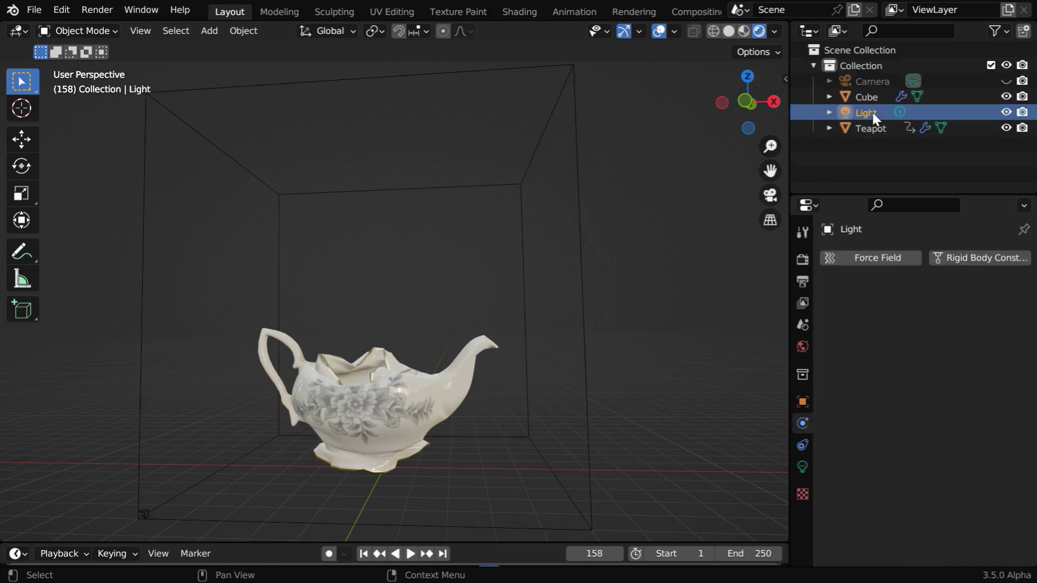
{"action": "left_click", "coordinate": [802, 465]}
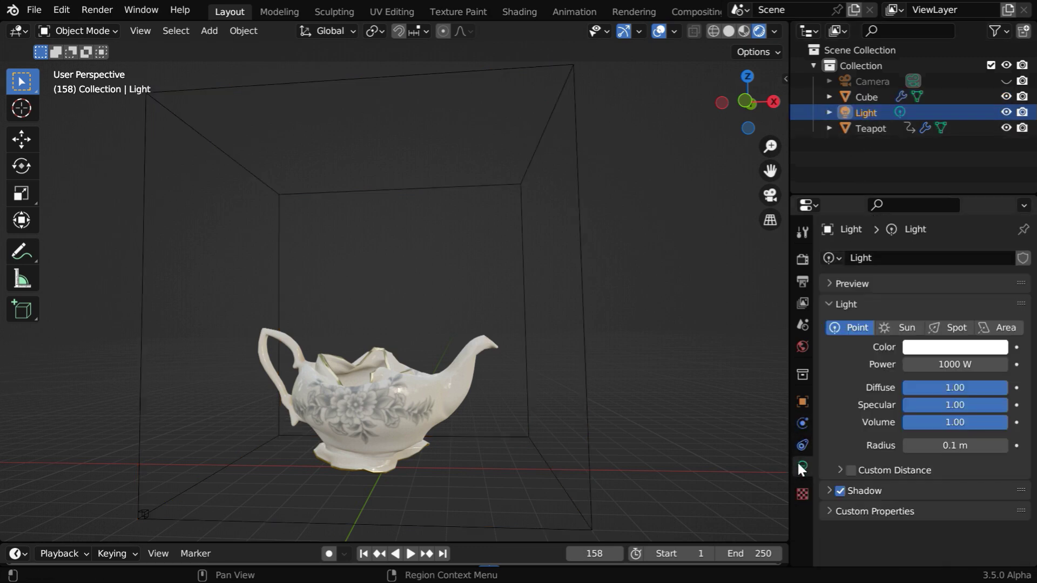
{"action": "left_click", "coordinate": [908, 329]}
{"action": "left_click", "coordinate": [947, 365]}
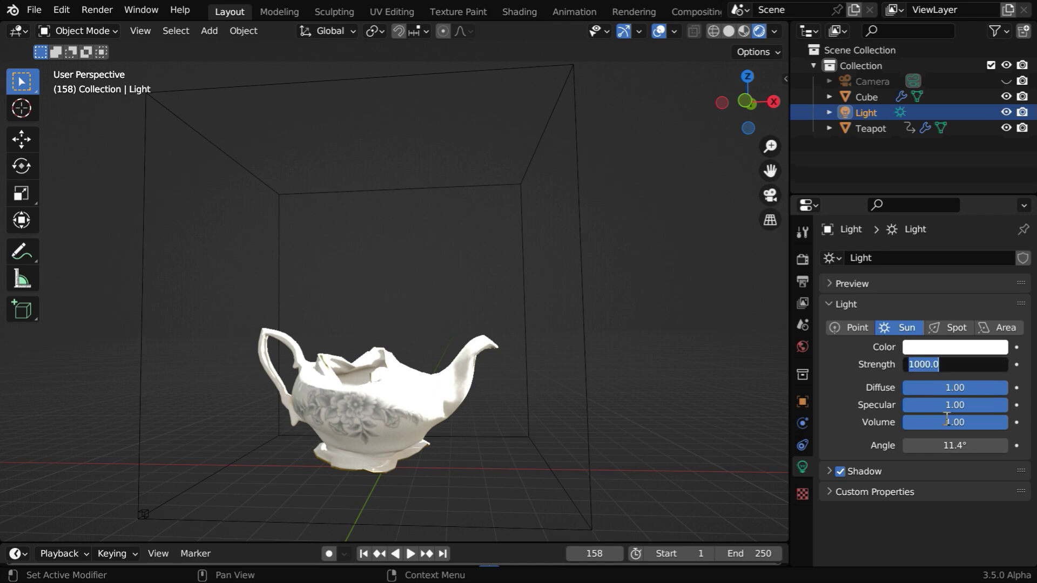
{"action": "type", "text": "5"}
{"action": "key", "text": "Return"}
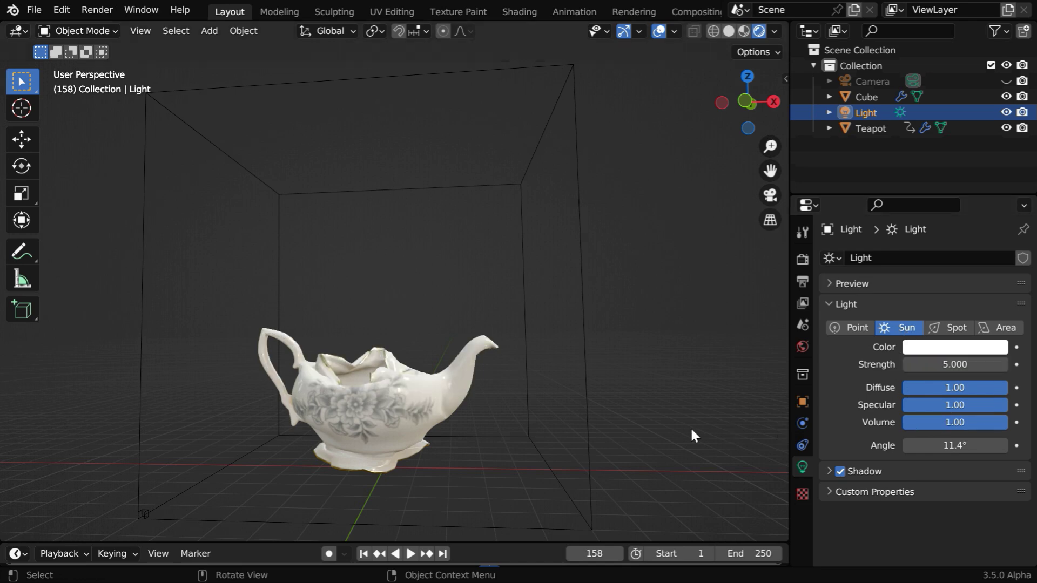
- Give the cube domain a new material with its surface shader removed and Principled Volume as the volume shader
{"action": "left_click", "coordinate": [588, 440]}
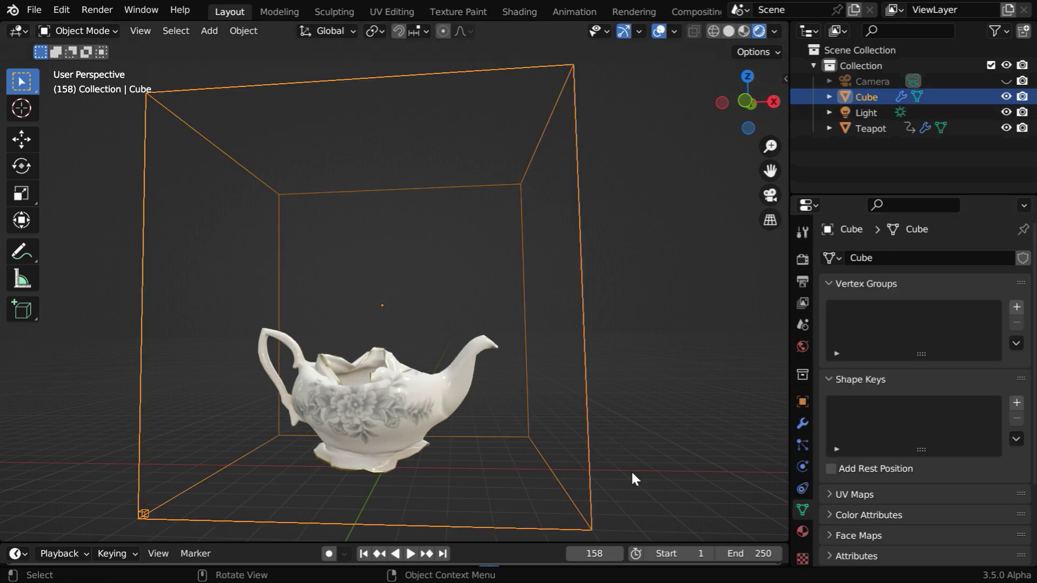
{"action": "left_click", "coordinate": [803, 532]}
{"action": "left_click", "coordinate": [932, 328]}
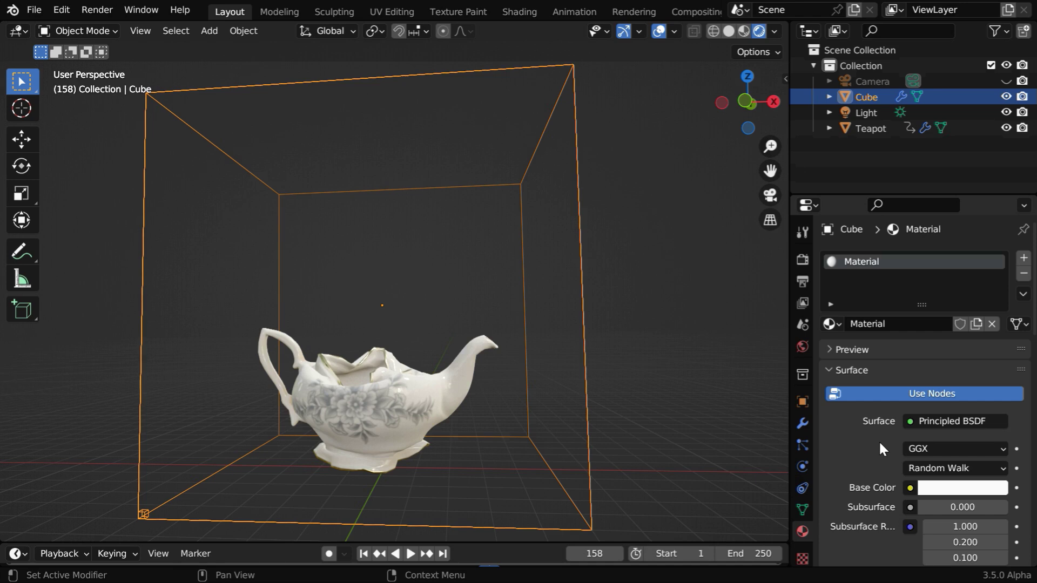
{"action": "left_click", "coordinate": [944, 422]}
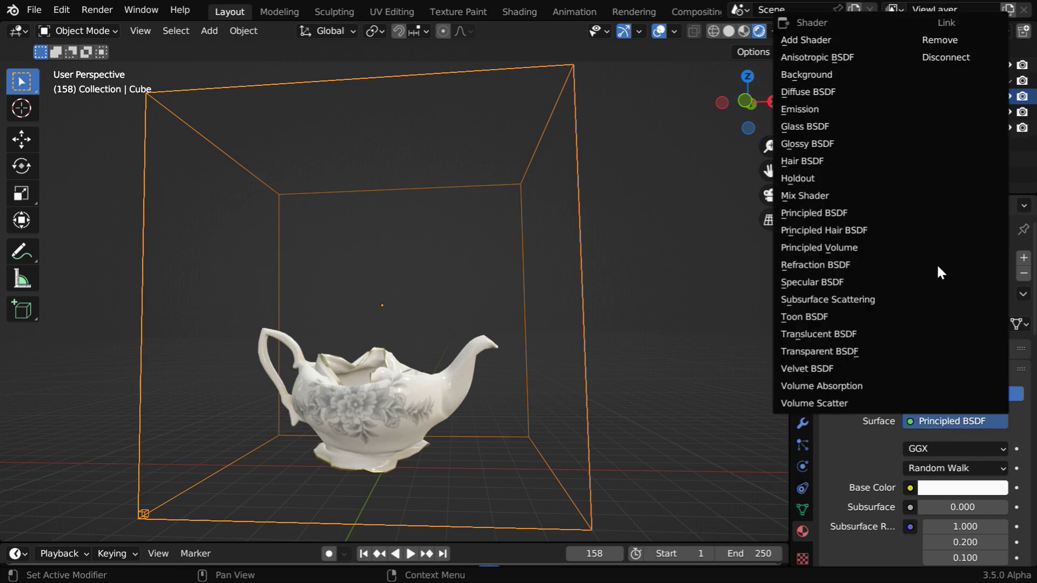
{"action": "left_click", "coordinate": [942, 41]}
{"action": "left_click", "coordinate": [833, 451]}
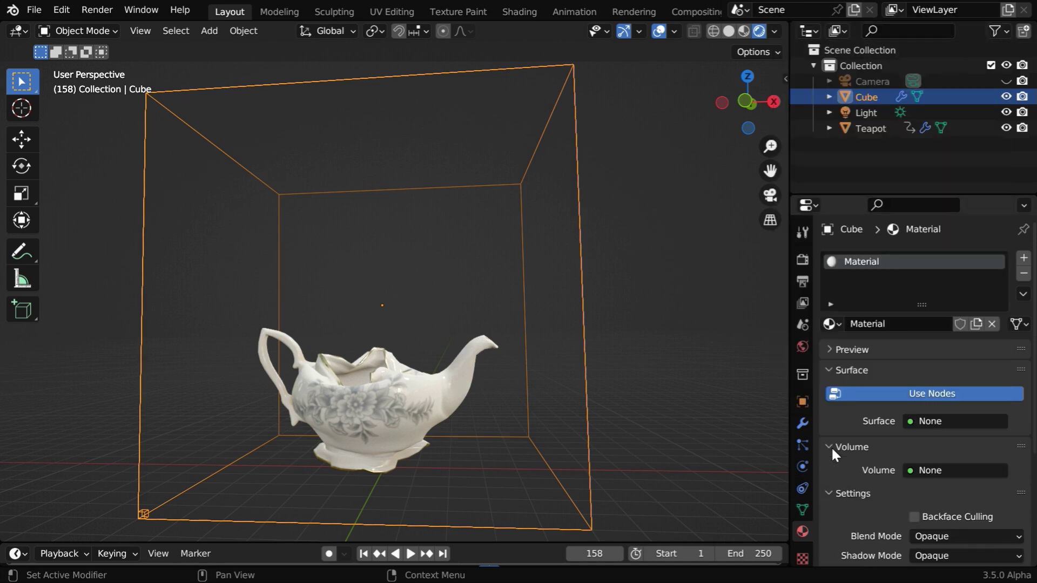
{"action": "left_click", "coordinate": [940, 471]}
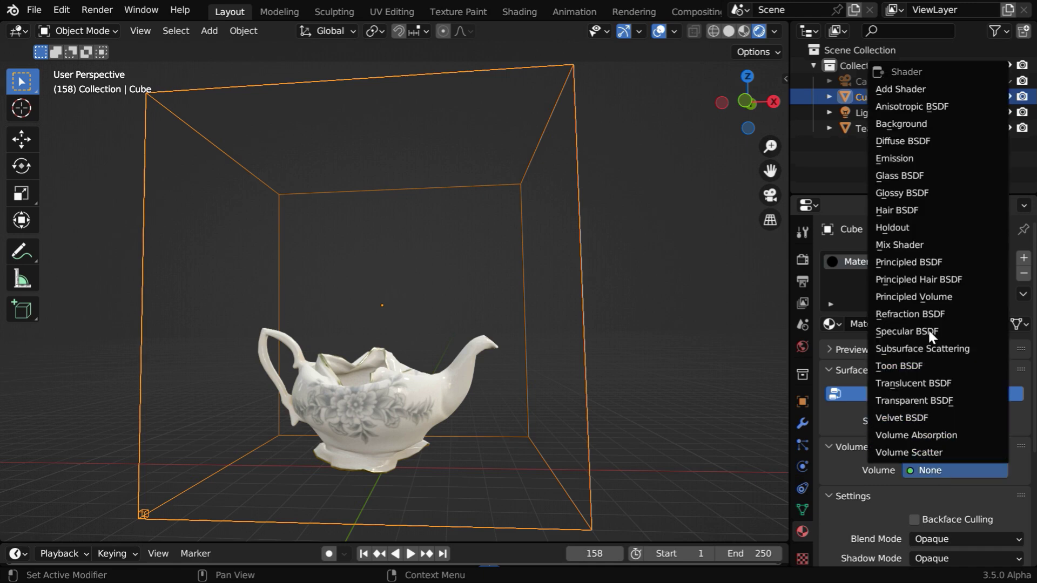
{"action": "left_click", "coordinate": [942, 297]}
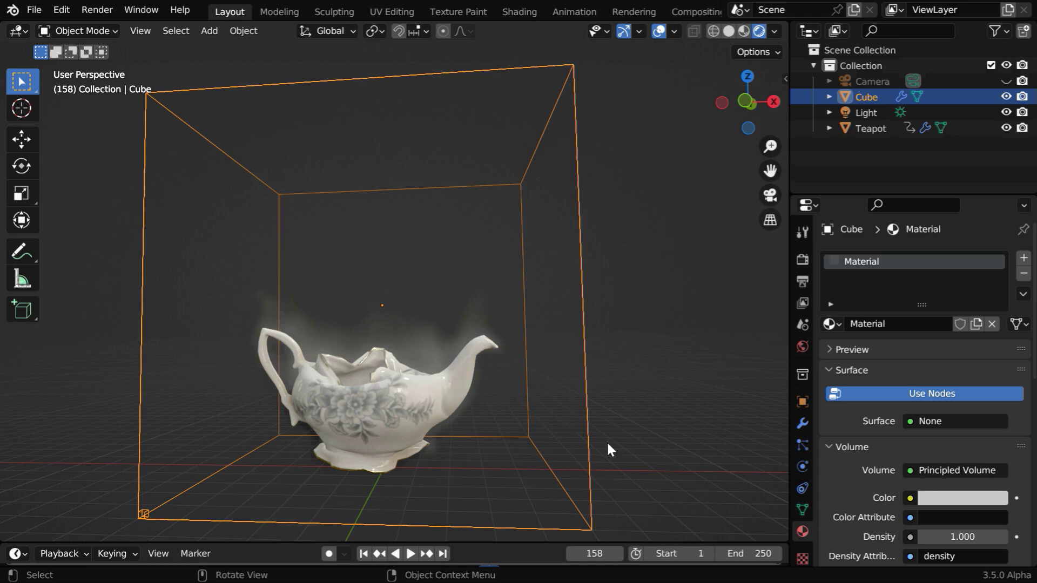
- Brighten the Principled Volume color to white and set its density to 5
{"action": "left_click", "coordinate": [944, 497]}
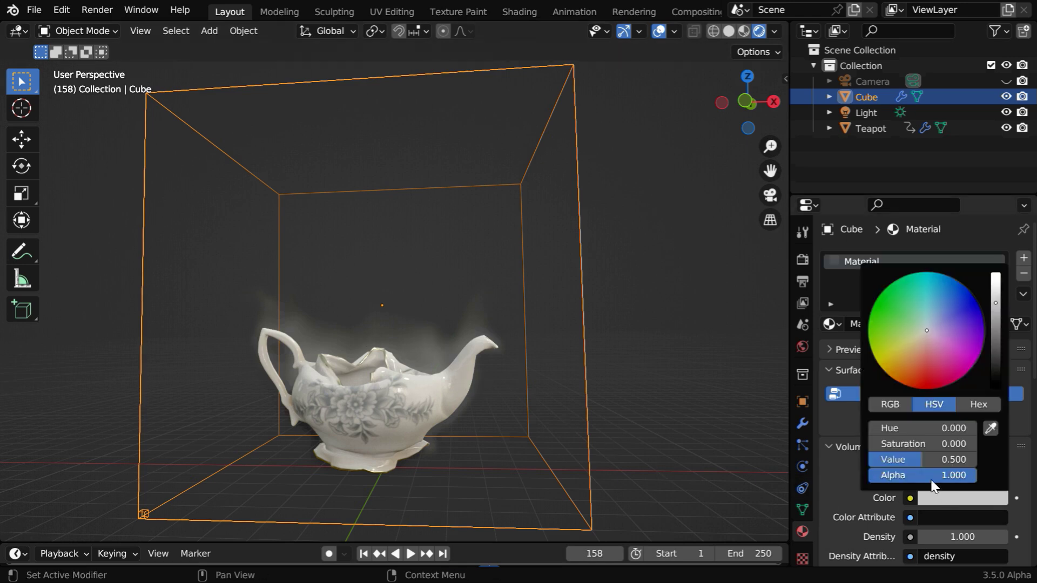
{"action": "left_click_drag", "start_coordinate": [919, 458], "coordinate": [970, 458]}
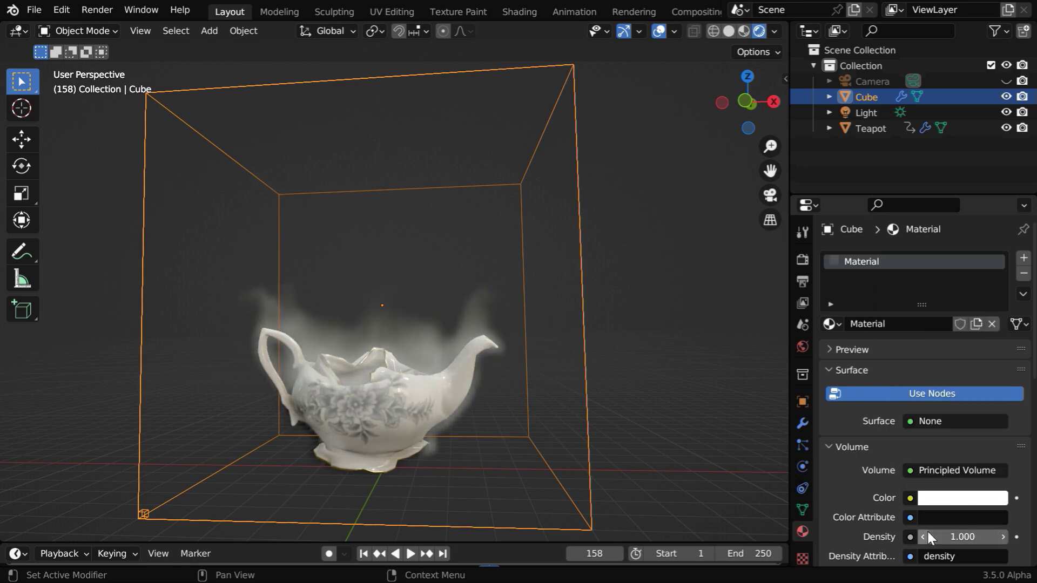
{"action": "scroll", "coordinate": [926, 527], "scroll_direction": "down", "scroll_amount": 5}
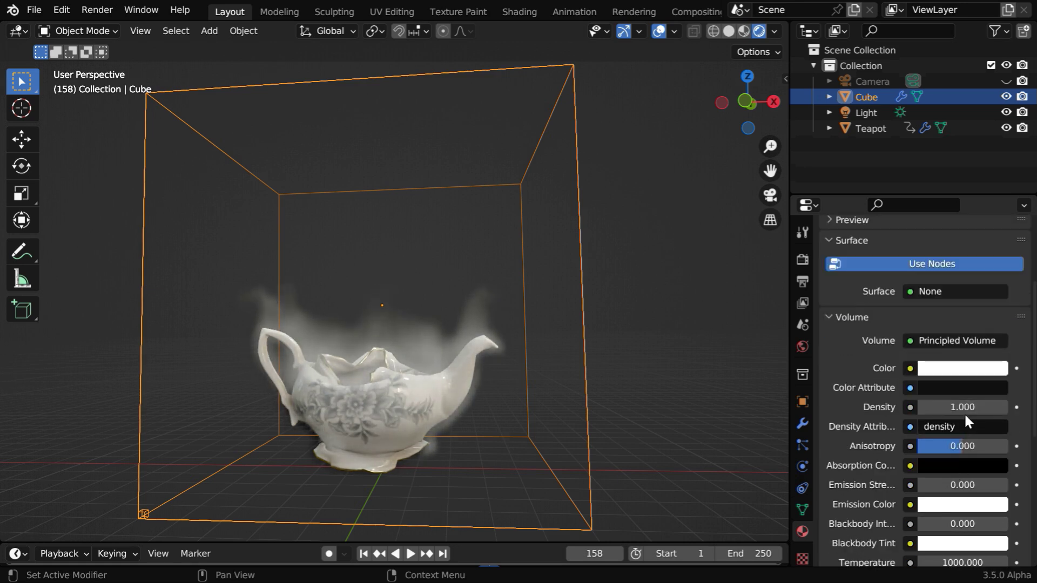
{"action": "left_click", "coordinate": [964, 410]}
{"action": "type", "text": "5"}
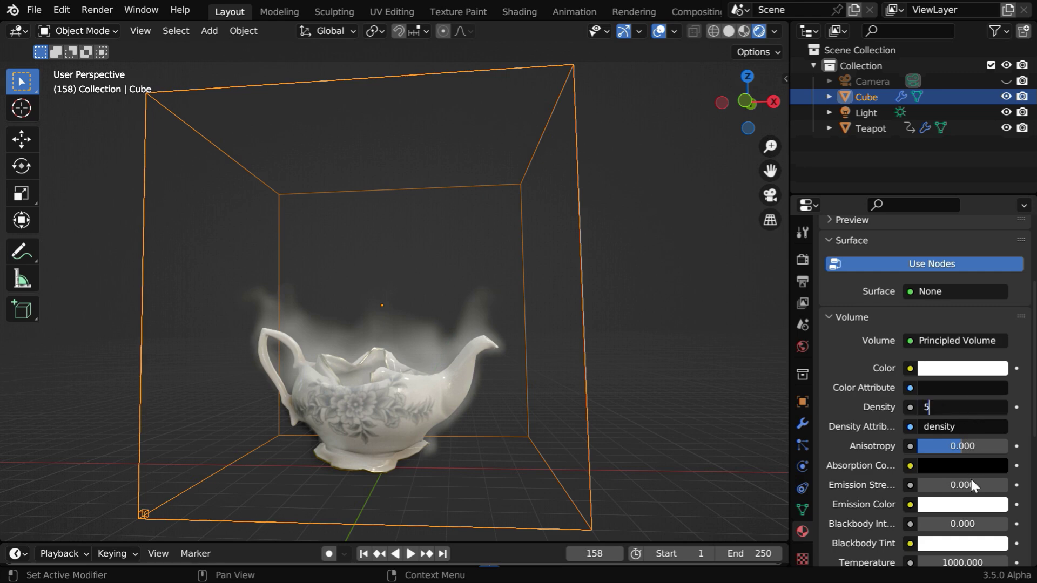
{"action": "key", "text": "Return"}
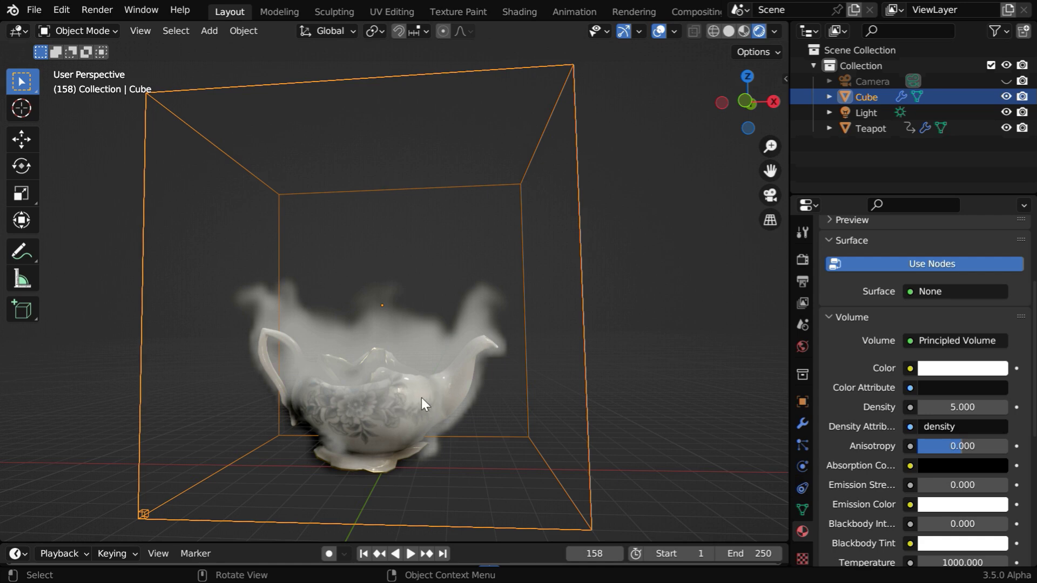
- Show the teapot's material in the Shader Editor and keyframe the Principled BSDF's Alpha at 1.000 on frame 100
{"action": "left_click", "coordinate": [442, 397]}
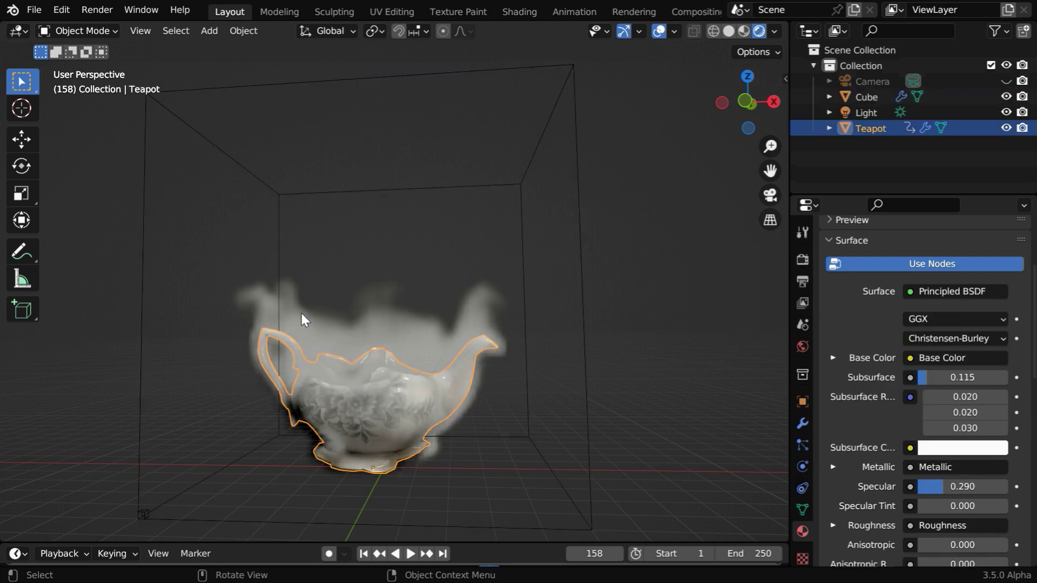
{"action": "left_click", "coordinate": [25, 34]}
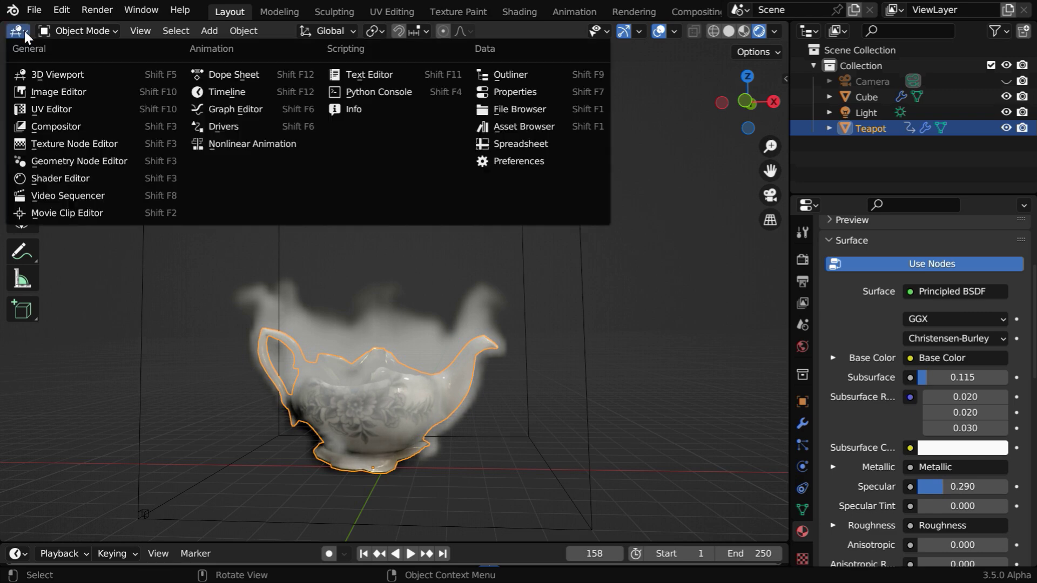
{"action": "left_click", "coordinate": [43, 179]}
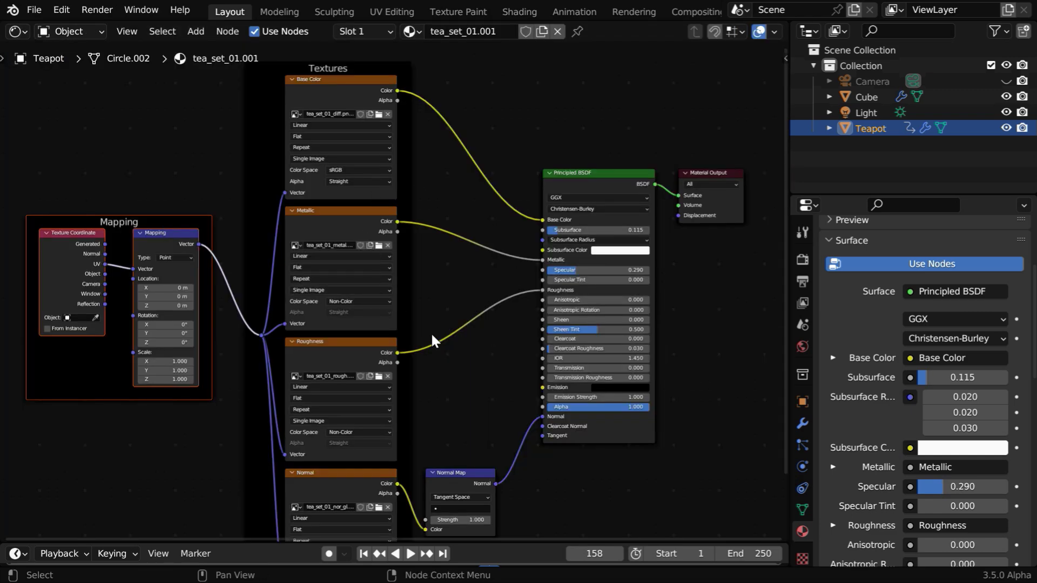
{"action": "scroll", "coordinate": [537, 342], "scroll_direction": "up", "scroll_amount": 3}
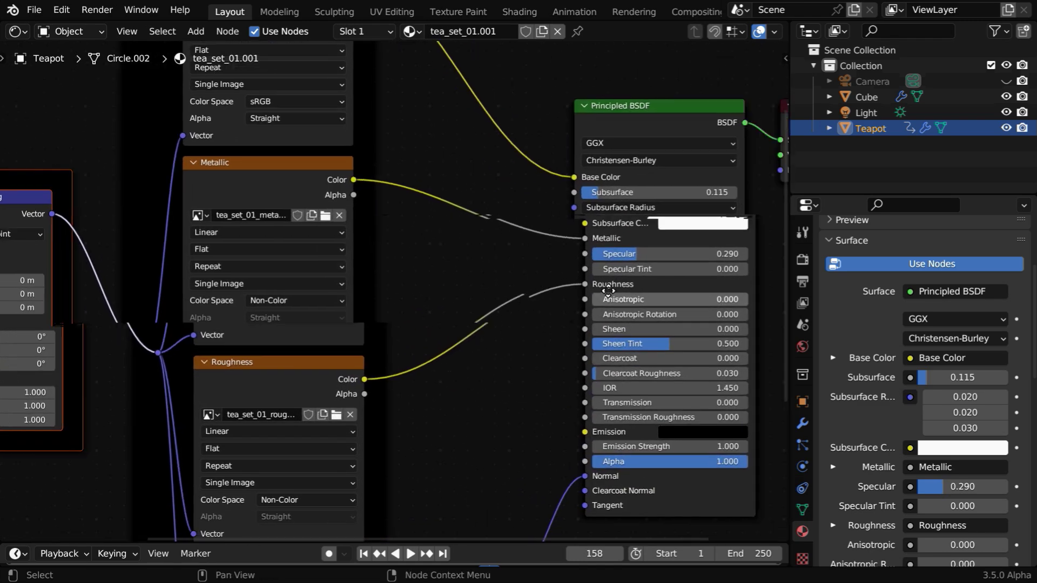
{"action": "middle_click_drag", "start_coordinate": [608, 291], "coordinate": [337, 135]}
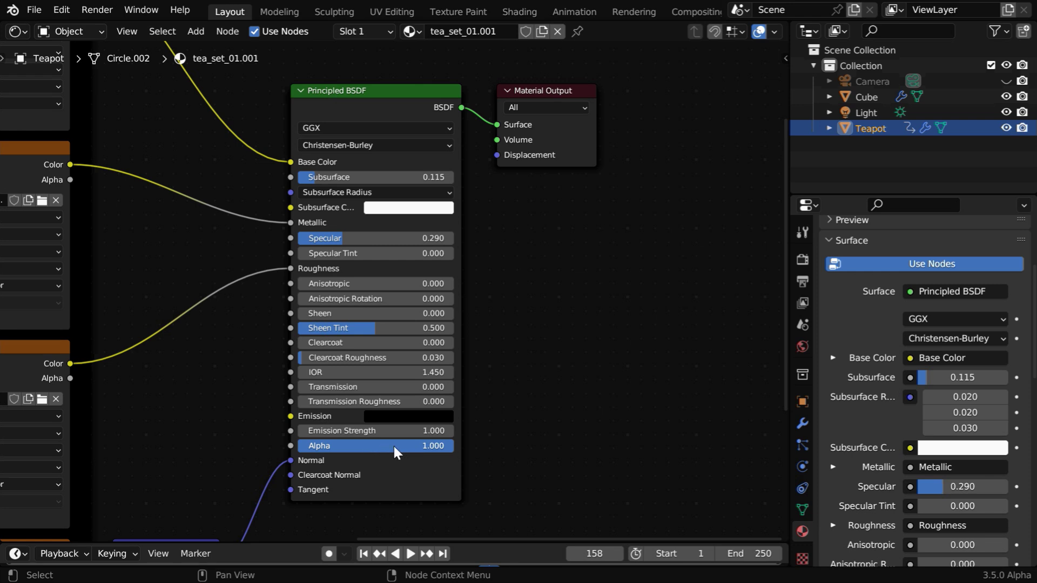
{"action": "left_click", "coordinate": [605, 553]}
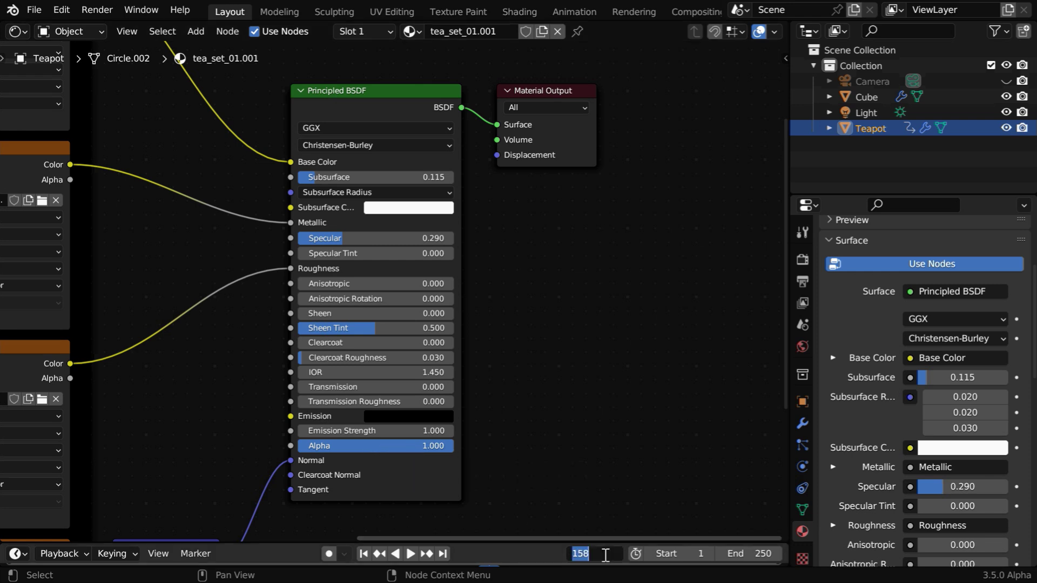
{"action": "type", "text": "100"}
{"action": "key", "text": "Return"}
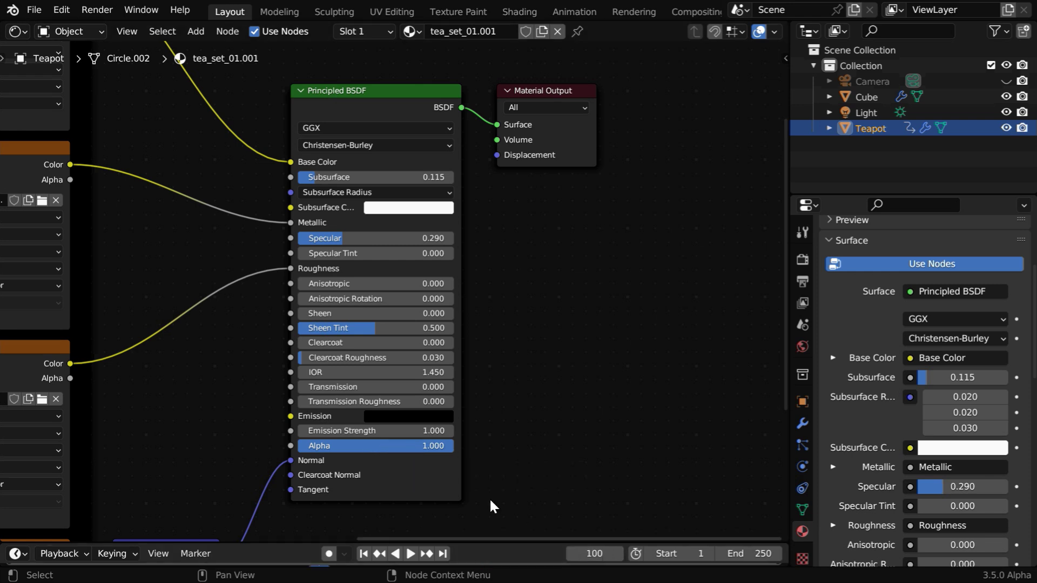
{"action": "right_click", "coordinate": [419, 445]}
{"action": "left_click", "coordinate": [387, 383]}
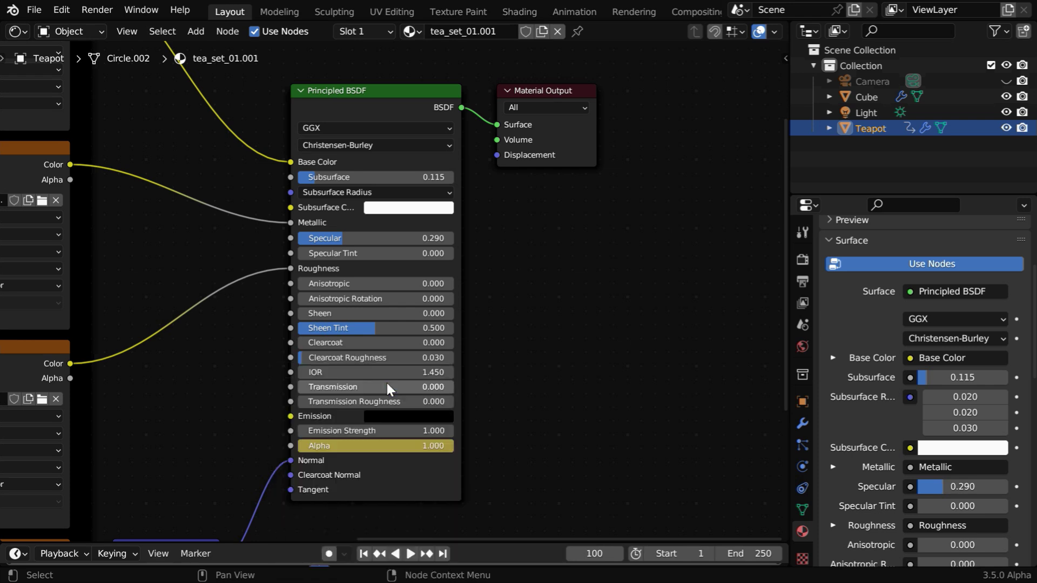
- Keyframe the Principled BSDF's Alpha at 0.1 on frame 150
{"action": "left_click", "coordinate": [616, 554]}
{"action": "type", "text": "15"}
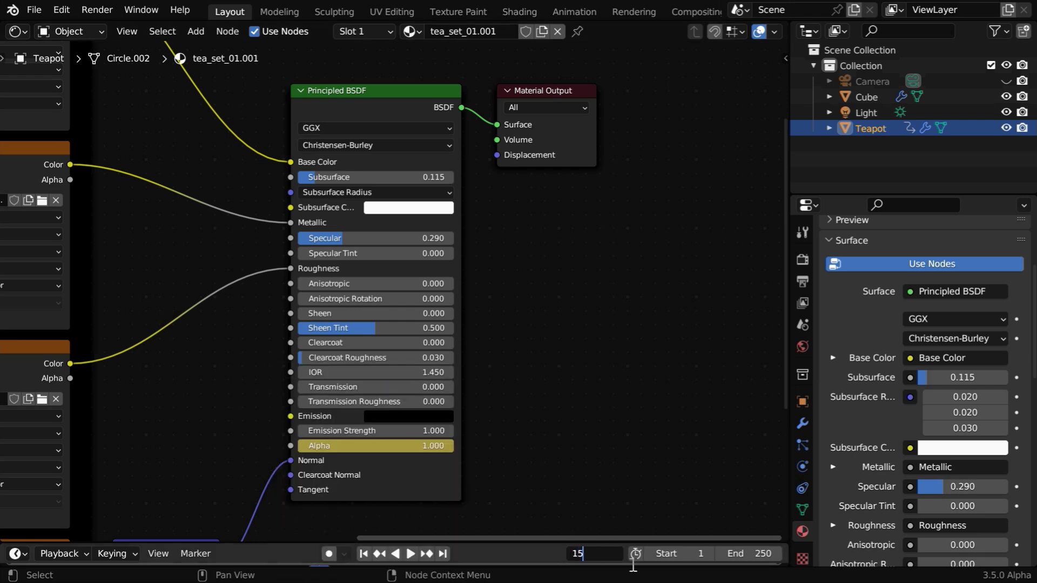
{"action": "type", "text": "0"}
{"action": "key", "text": "Return"}
{"action": "left_click", "coordinate": [418, 445]}
{"action": "key", "text": "BackSpace"}
{"action": "type", "text": ".1"}
{"action": "key", "text": "Return"}
{"action": "right_click", "coordinate": [421, 446]}
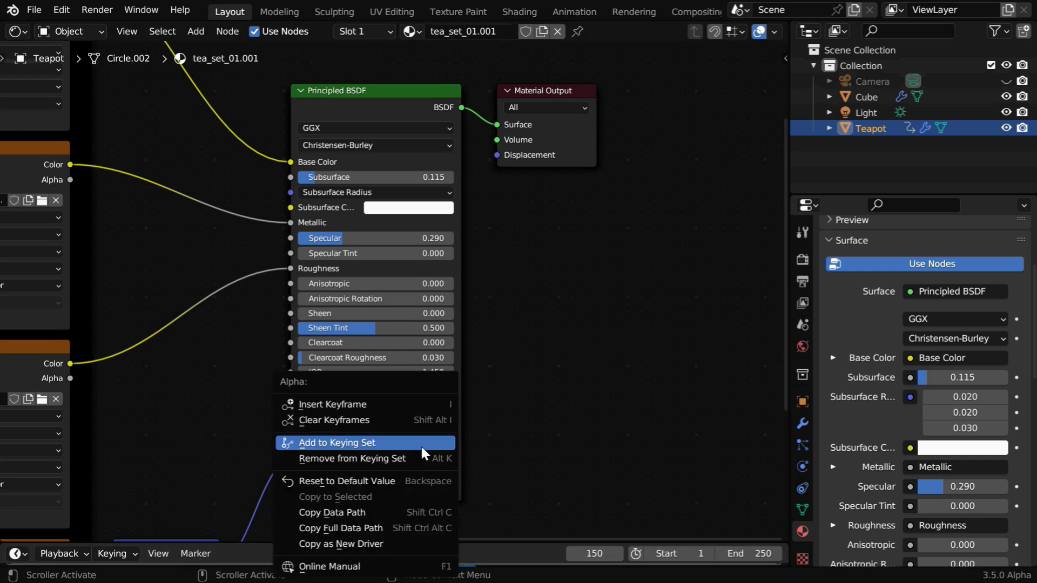
{"action": "left_click", "coordinate": [365, 405]}
- Keyframe the Principled BSDF's Alpha at 0 on frame 200 and return to the 3D Viewport
{"action": "left_click", "coordinate": [584, 554]}
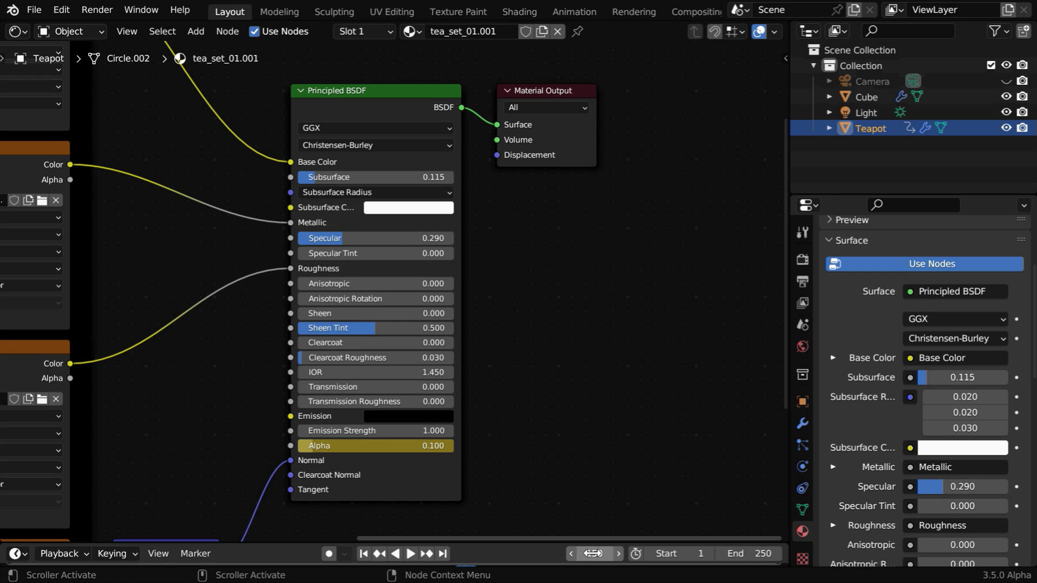
{"action": "type", "text": "200"}
{"action": "key", "text": "Return"}
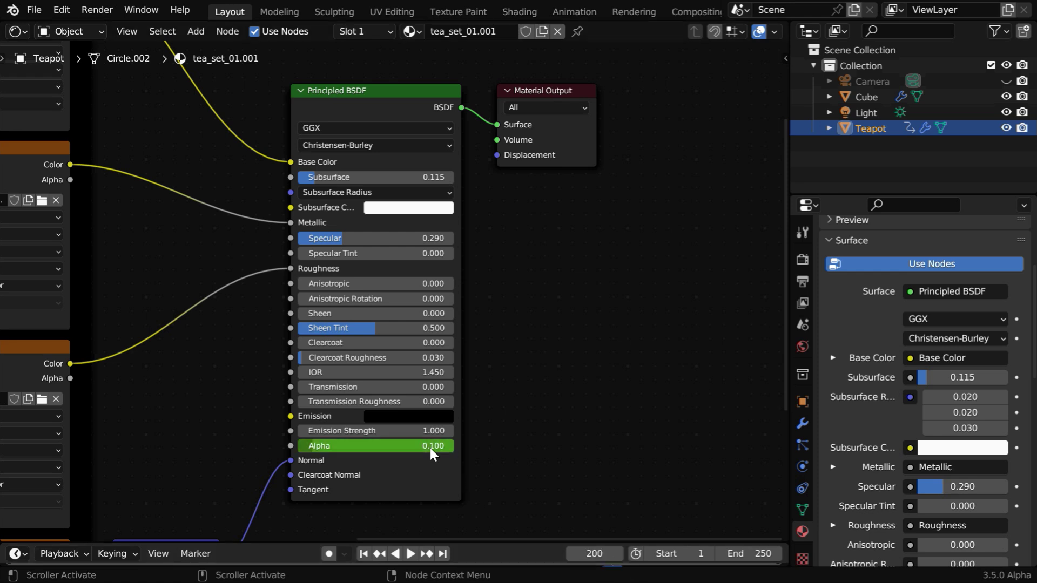
{"action": "left_click", "coordinate": [430, 448]}
{"action": "type", "text": "0"}
{"action": "key", "text": "Return"}
{"action": "right_click", "coordinate": [399, 445]}
{"action": "left_click", "coordinate": [358, 405]}
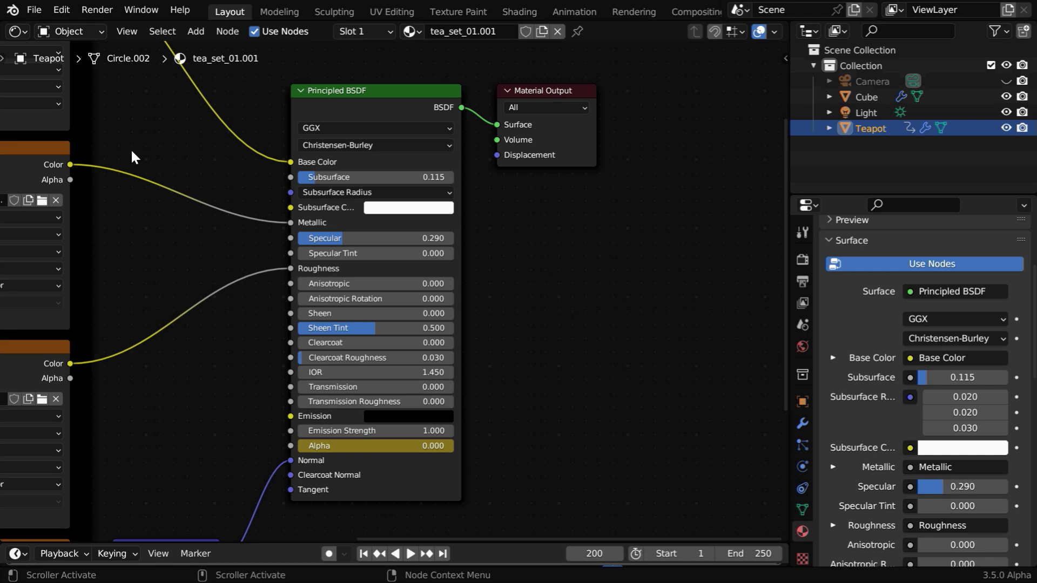
{"action": "left_click", "coordinate": [17, 31]}
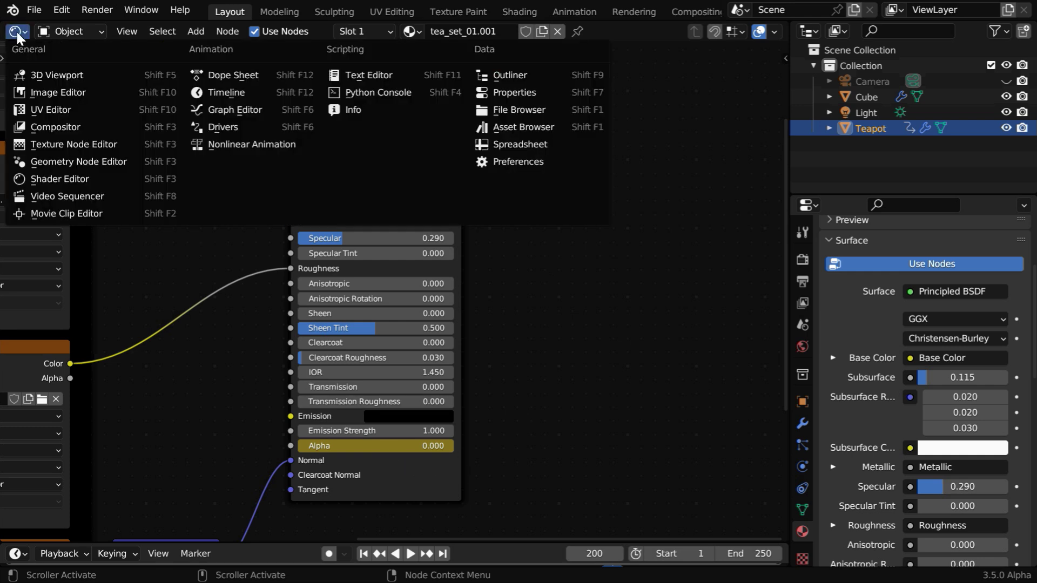
{"action": "left_click", "coordinate": [42, 75]}
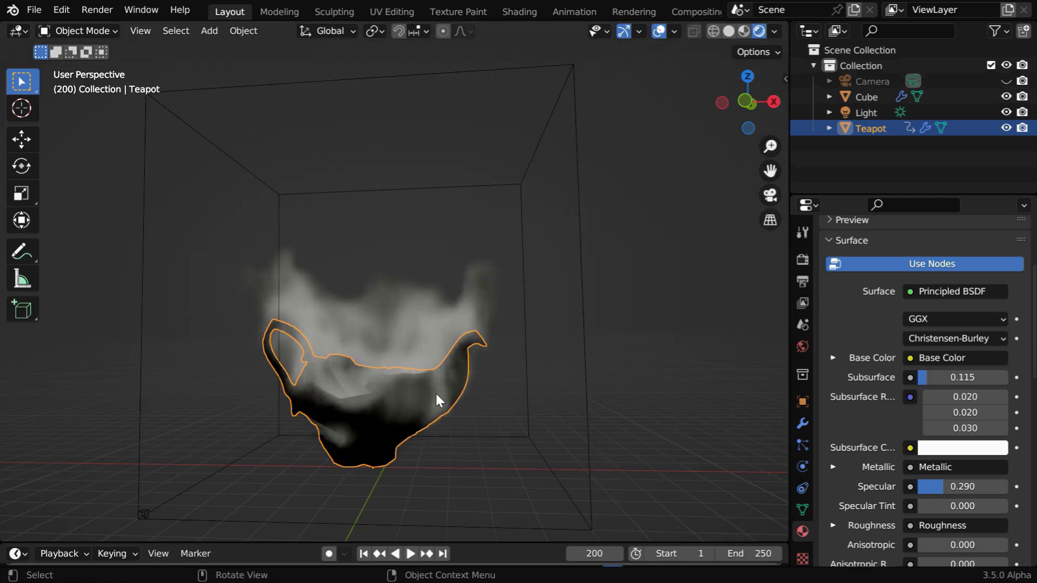
- Set the teapot material's Blend Mode to Alpha Blend and deselect the teapot
{"action": "scroll", "coordinate": [896, 487], "scroll_direction": "down", "scroll_amount": 7}
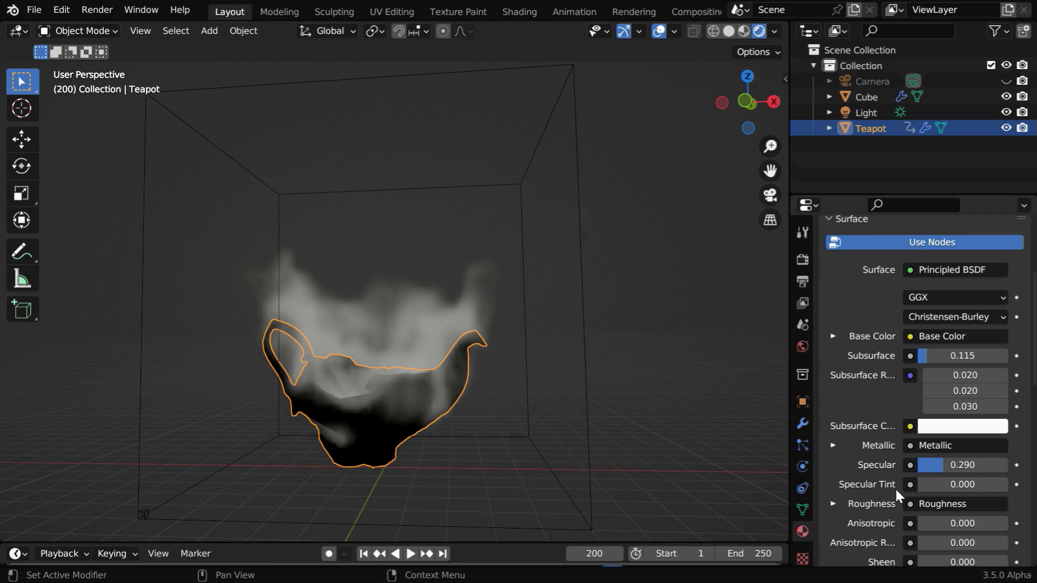
{"action": "scroll", "coordinate": [899, 491], "scroll_direction": "down", "scroll_amount": 20}
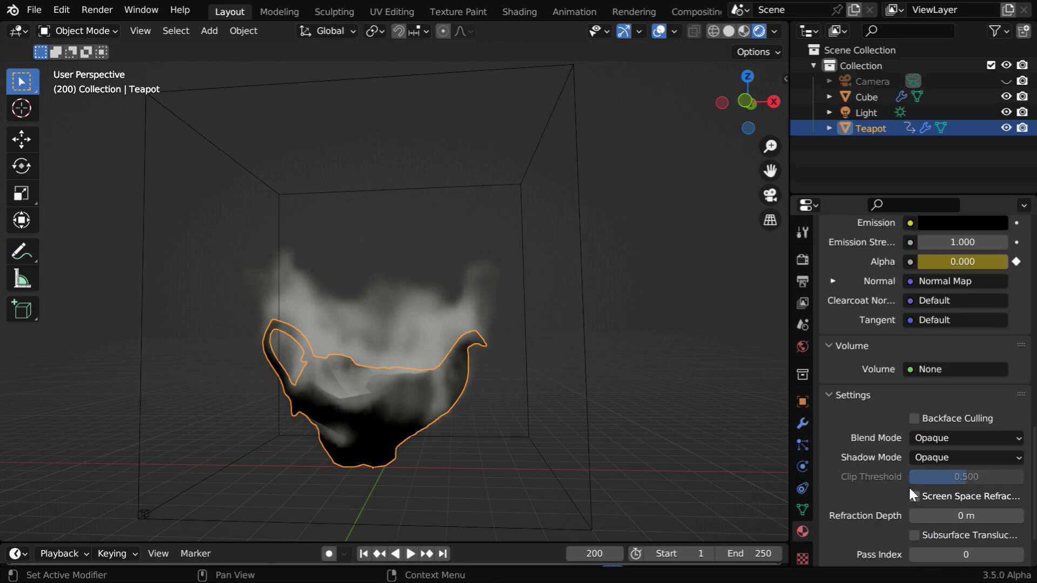
{"action": "left_click", "coordinate": [925, 374]}
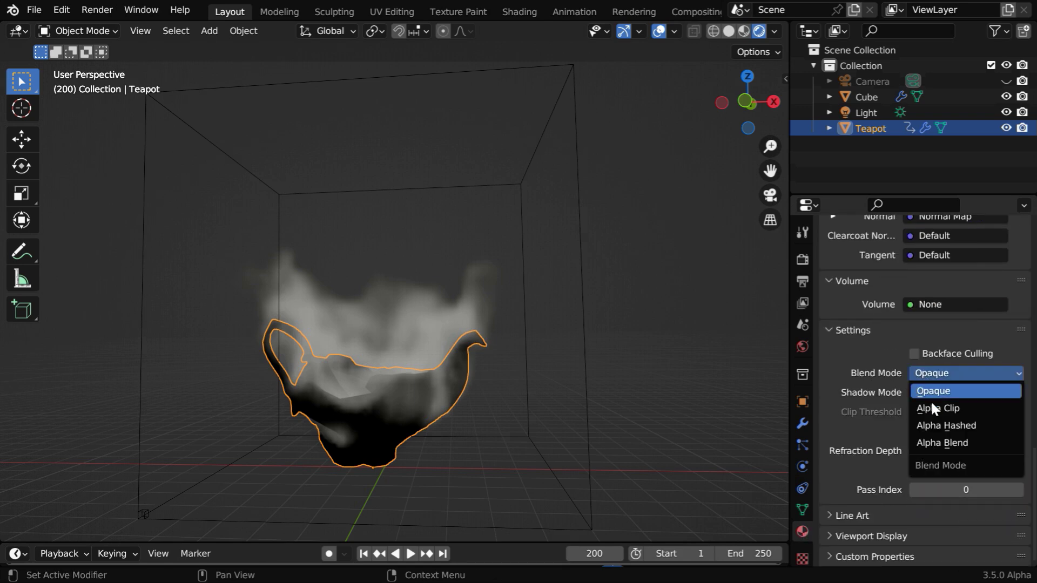
{"action": "left_click", "coordinate": [944, 444]}
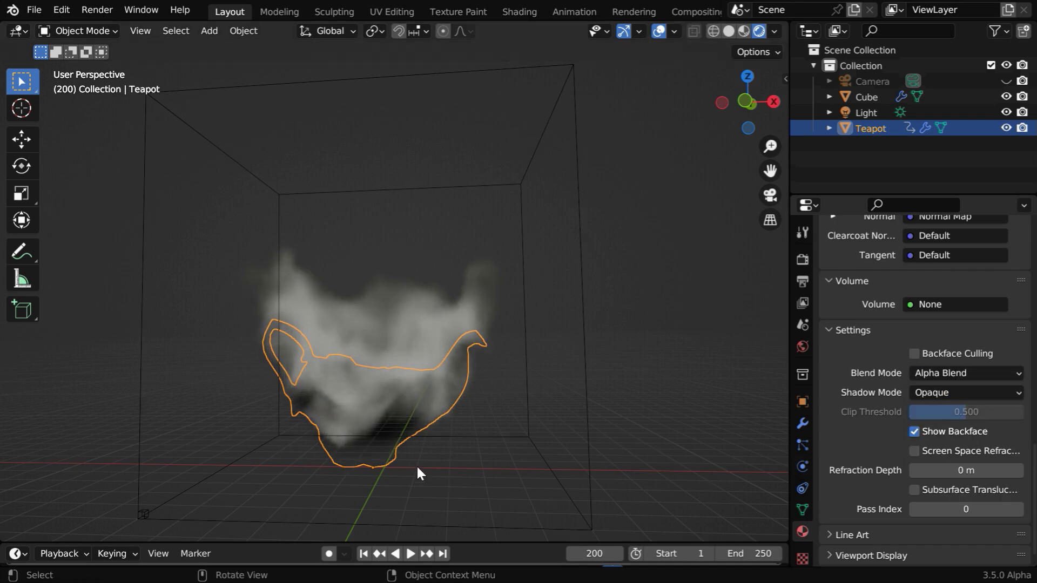
{"action": "left_click", "coordinate": [639, 468]}
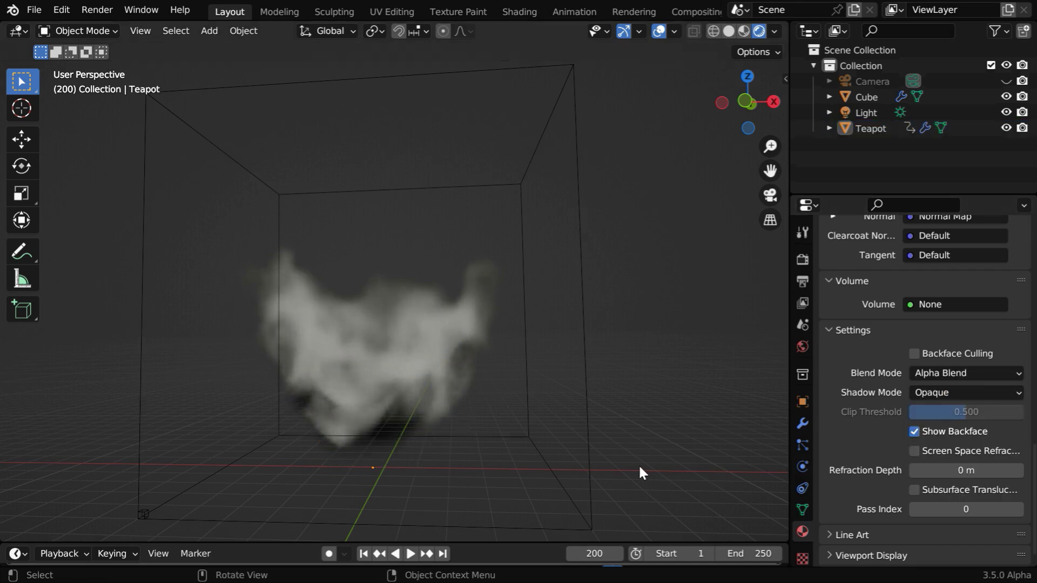
- Check the teapot's fade on frames 100, 150 and 200, and step back through the keyframes
{"action": "left_click", "coordinate": [594, 553]}
{"action": "type", "text": "100"}
{"action": "key", "text": "Return"}
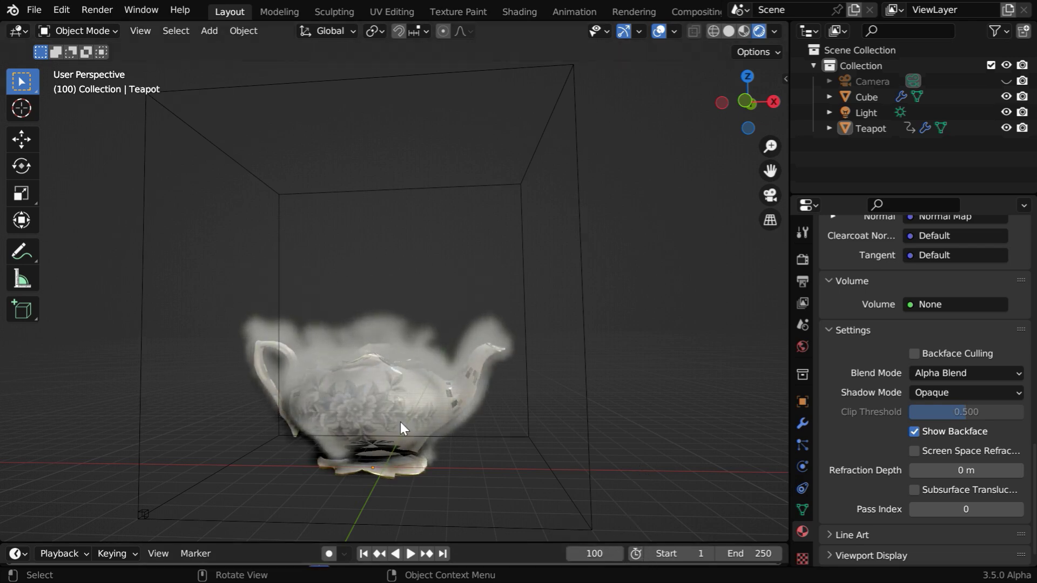
{"action": "left_click", "coordinate": [594, 553]}
{"action": "type", "text": "150"}
{"action": "key", "text": "Return"}
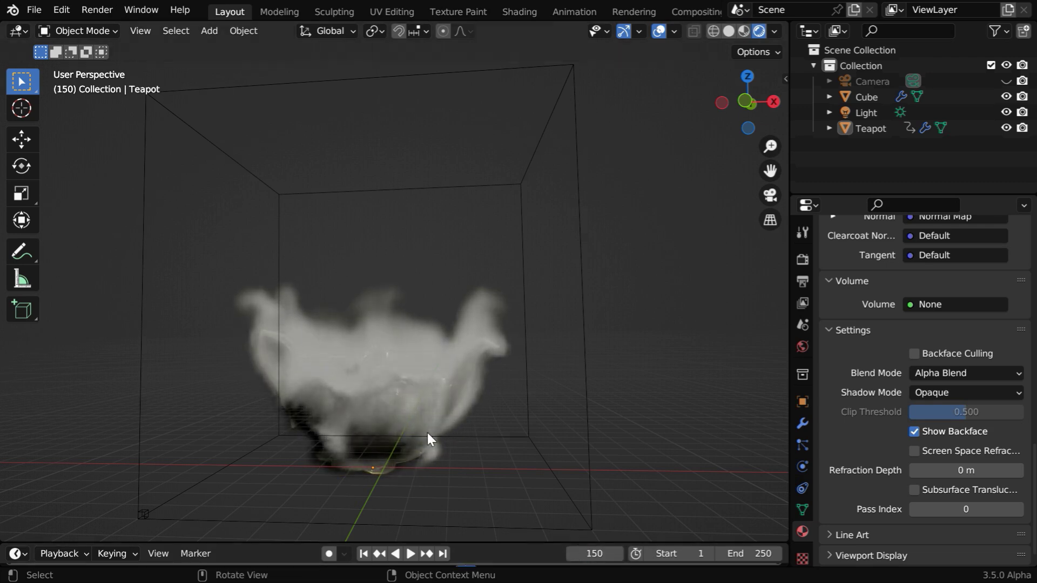
{"action": "left_click", "coordinate": [595, 553]}
{"action": "type", "text": "20"}
{"action": "key", "text": "Return"}
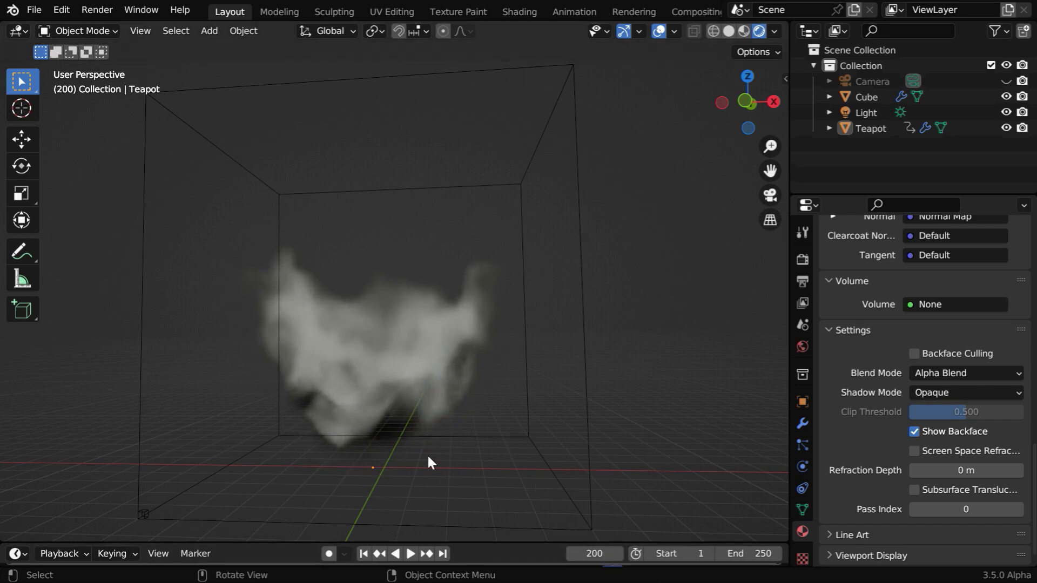
{"action": "left_click", "coordinate": [379, 553]}
{"action": "left_click", "coordinate": [379, 554]}
{"action": "left_click", "coordinate": [379, 554]}
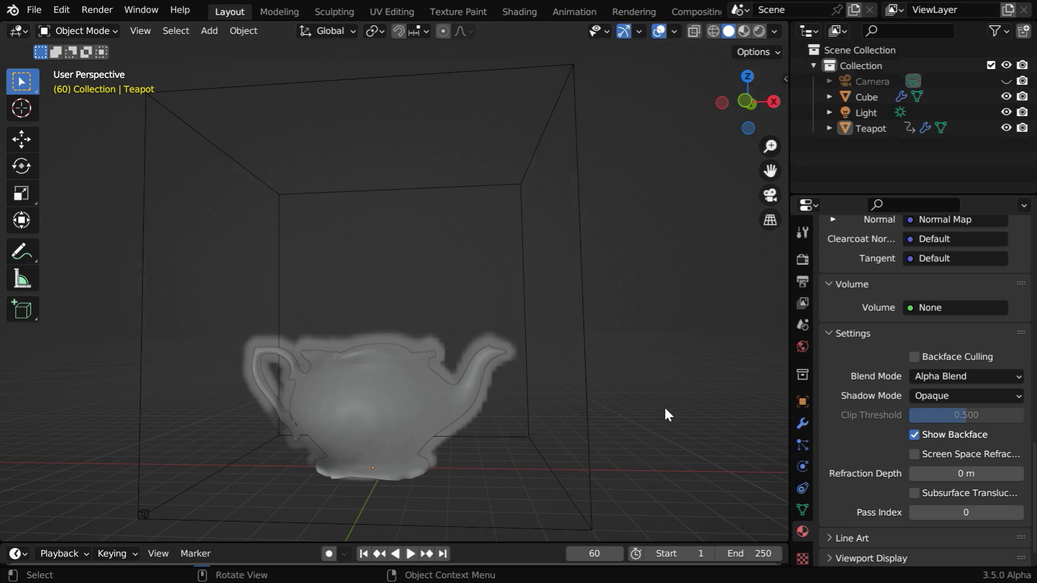
- Select the cube smoke domain and show its material in the Shader Editor
{"action": "left_click", "coordinate": [583, 336]}
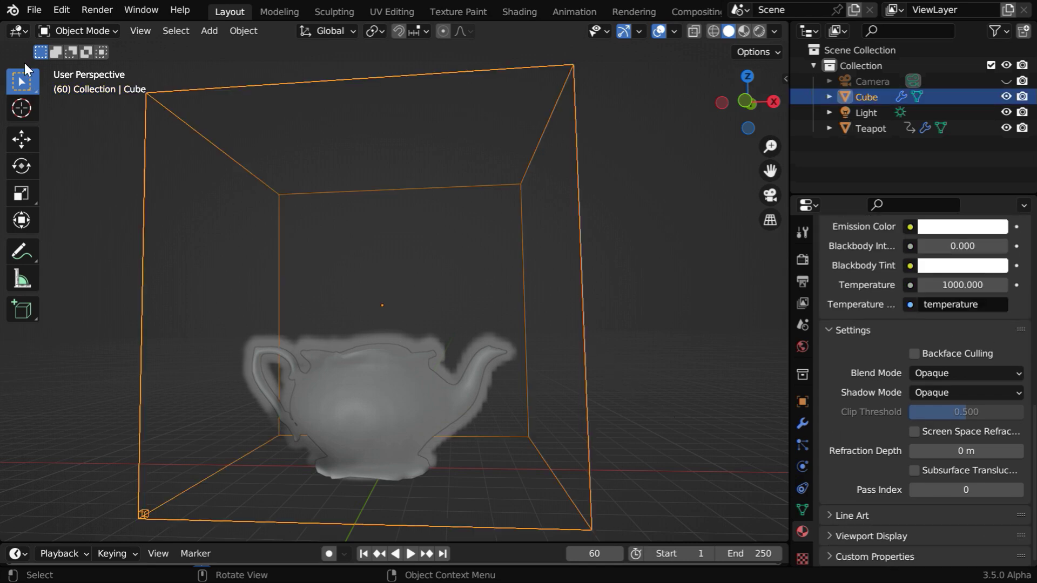
{"action": "left_click", "coordinate": [18, 31]}
{"action": "left_click", "coordinate": [46, 179]}
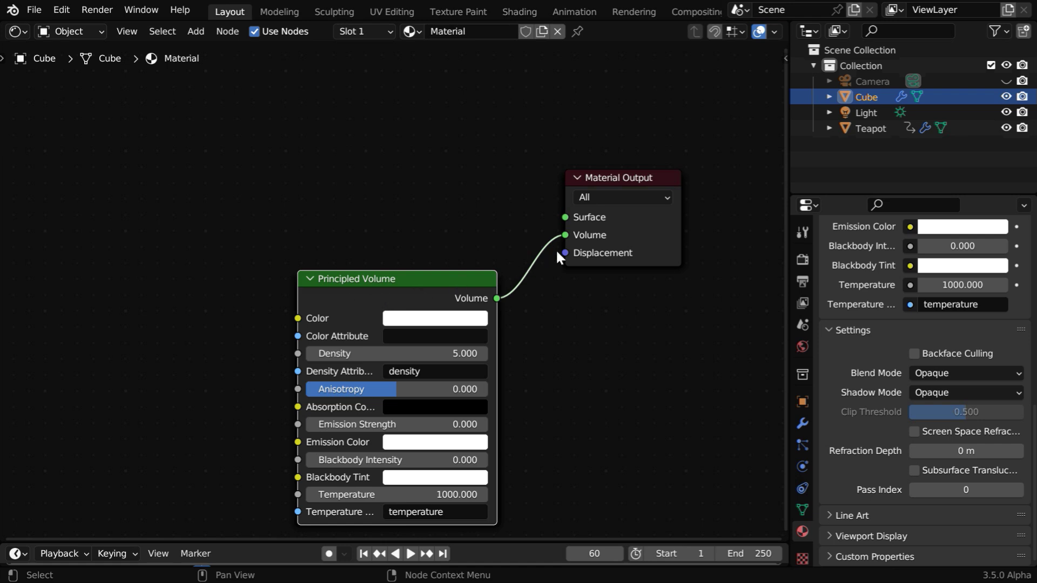
- Replace the Principled Volume link on the Material Output's Volume input with a new Emission node
{"action": "left_click_drag", "start_coordinate": [565, 236], "coordinate": [472, 199]}
{"action": "type", "text": "emis"}
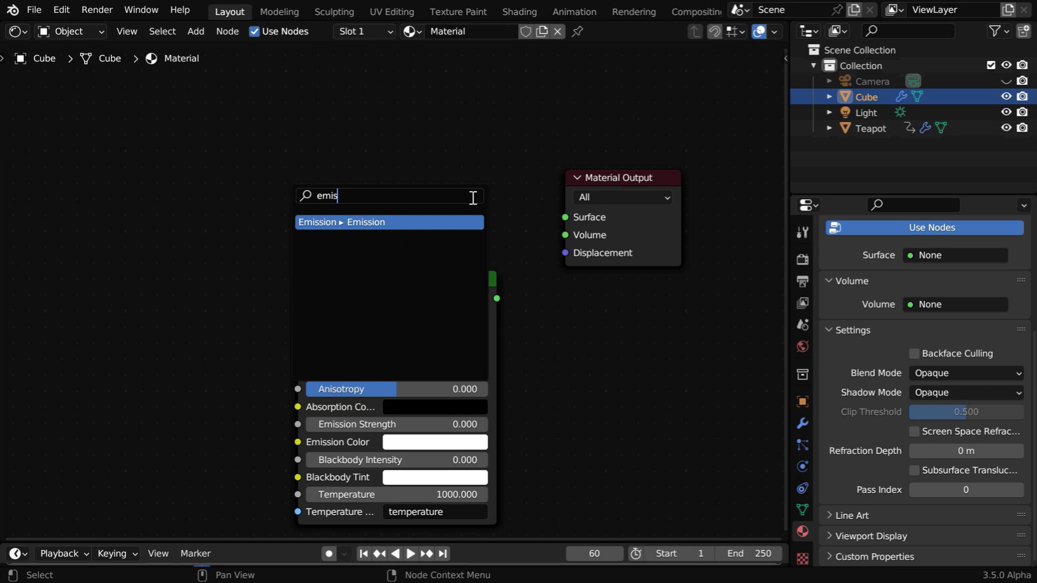
{"action": "key", "text": "Return"}
{"action": "left_click", "coordinate": [470, 197]}
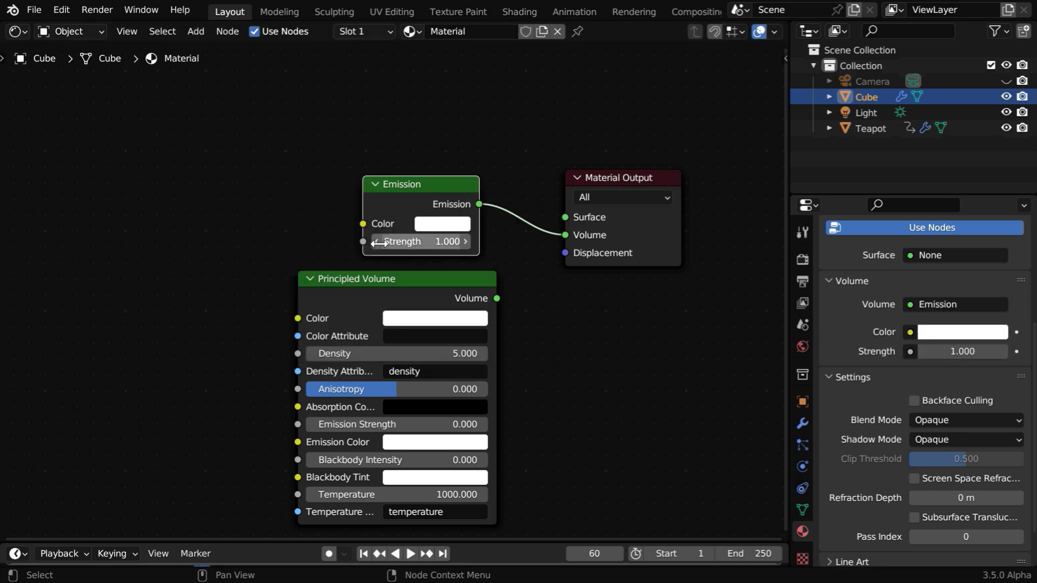
- Connect the Color output of a new Attribute node named density to the Emission node's Strength
{"action": "left_click_drag", "start_coordinate": [363, 242], "coordinate": [206, 234]}
{"action": "type", "text": "attrib"}
{"action": "key", "text": "Return"}
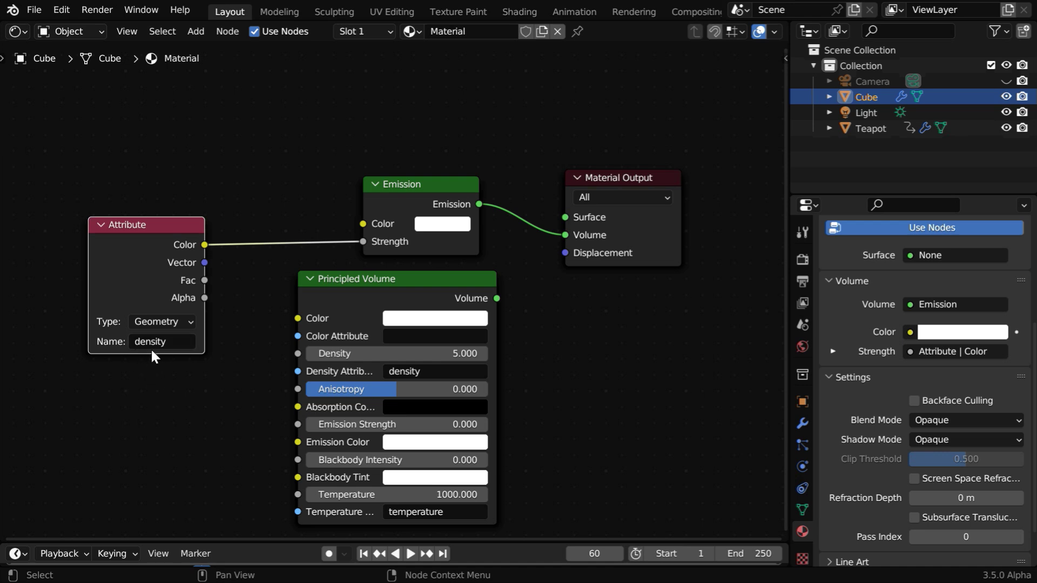
- Move the Attribute node aside and insert a Math node between it and the Emission Strength
{"action": "left_click_drag", "start_coordinate": [165, 230], "coordinate": [111, 162]}
{"action": "left_click", "coordinate": [188, 32]}
{"action": "mouse_move", "coordinate": [236, 170]}
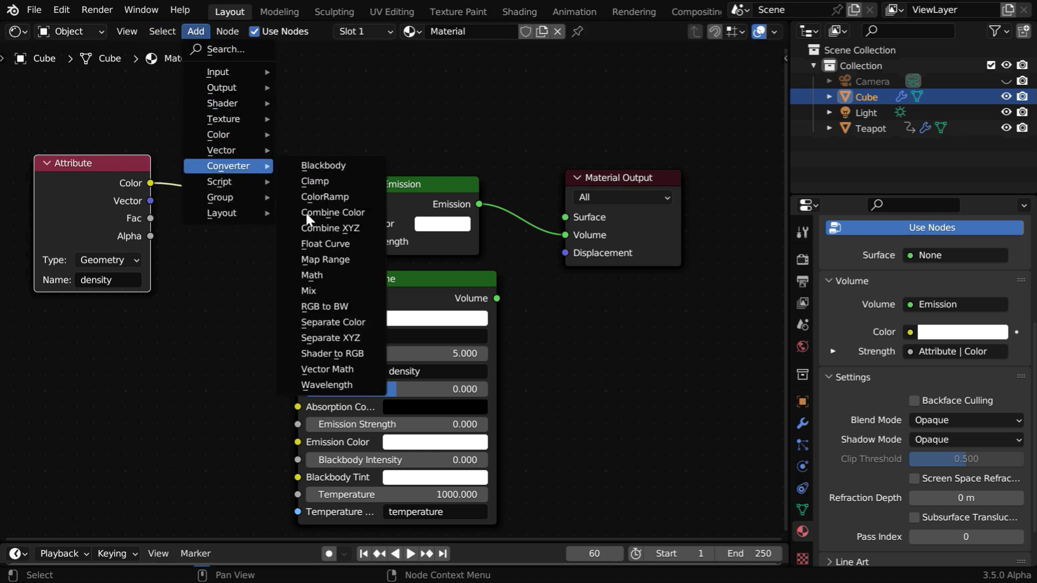
{"action": "left_click", "coordinate": [319, 275]}
{"action": "left_click", "coordinate": [199, 134]}
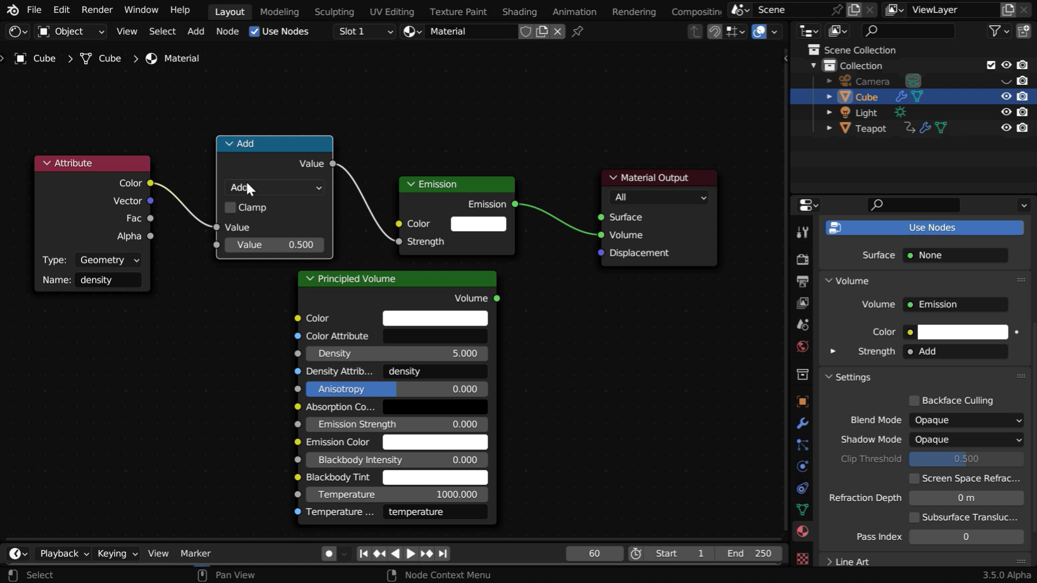
- Change the Math node's operation to Multiply and set its second value to 0.15
{"action": "left_click", "coordinate": [248, 187]}
{"action": "left_click", "coordinate": [257, 265]}
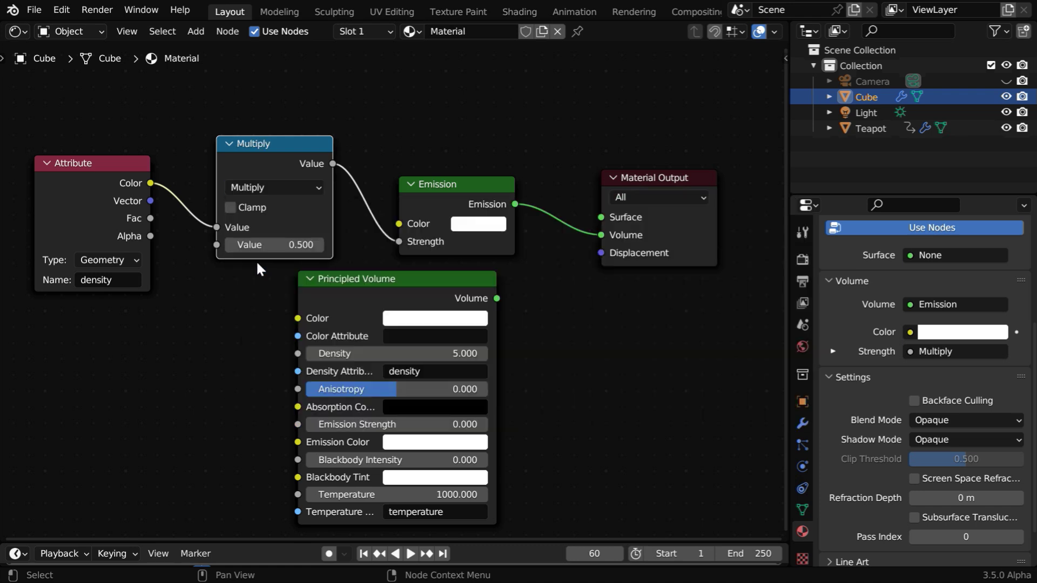
{"action": "left_click", "coordinate": [320, 250]}
{"action": "type", "text": ".15"}
{"action": "key", "text": "Return"}
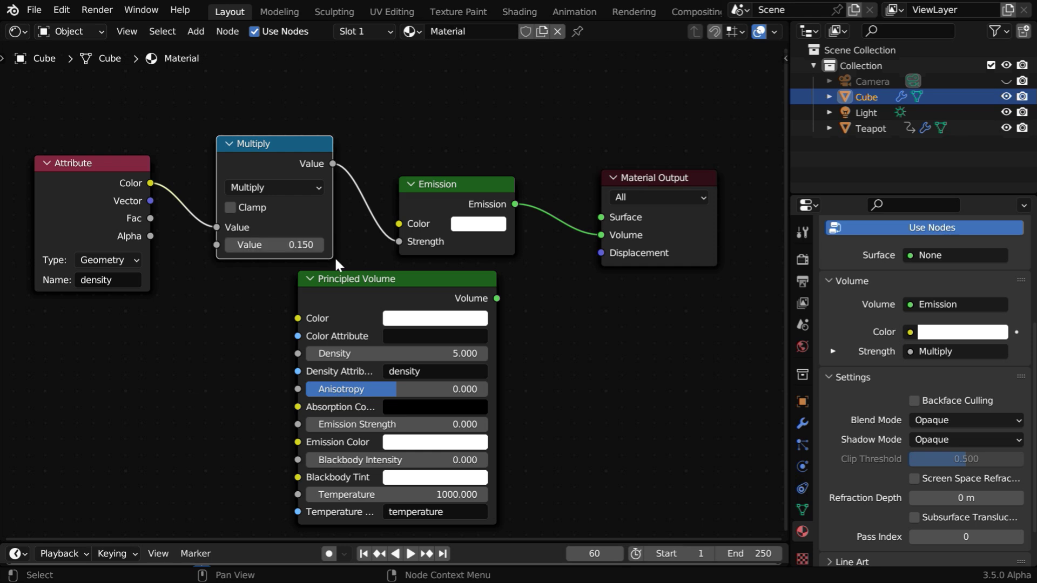